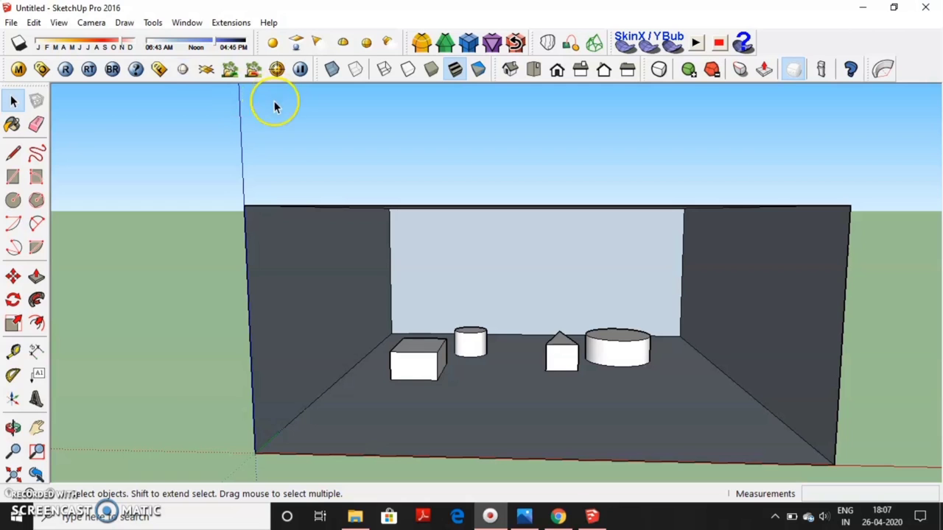
- Bring up Chrome's 'hdri sky' Google Images results and show the Tools > Size filter
left_click(558, 516)
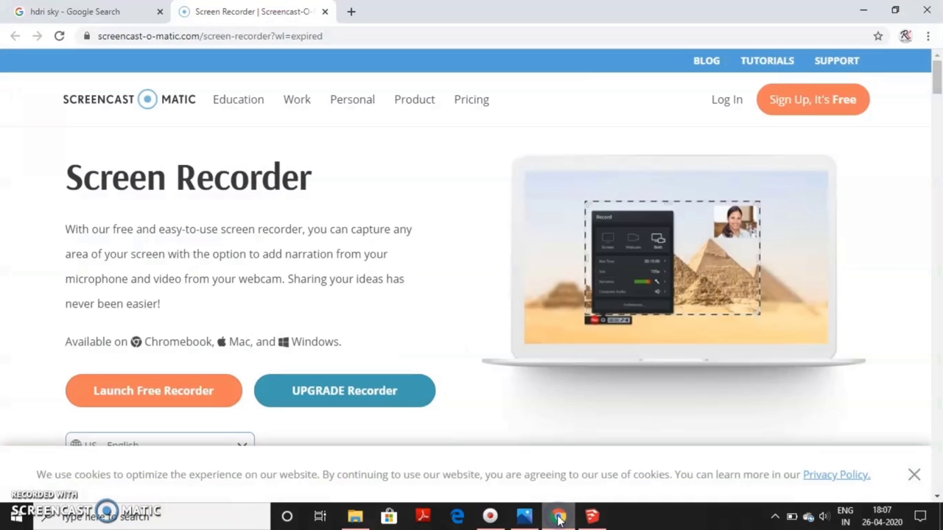
left_click(81, 11)
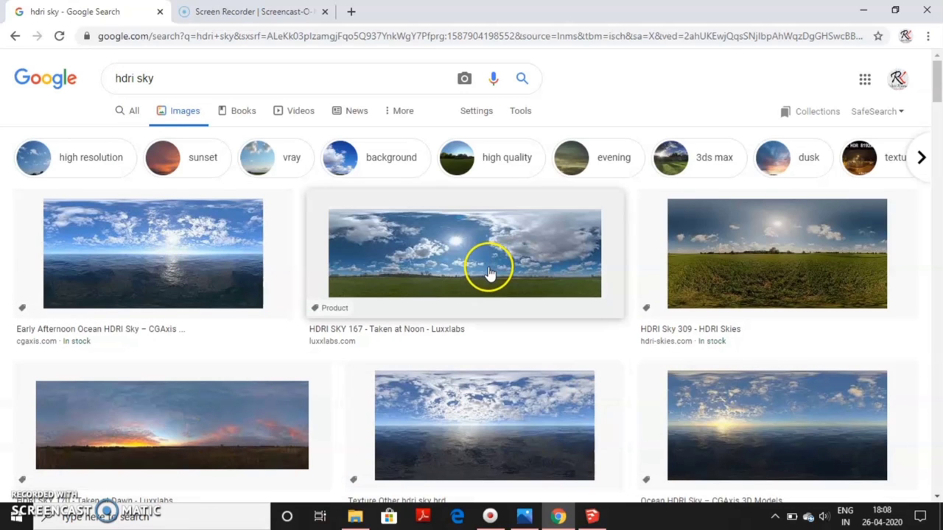
left_click(519, 113)
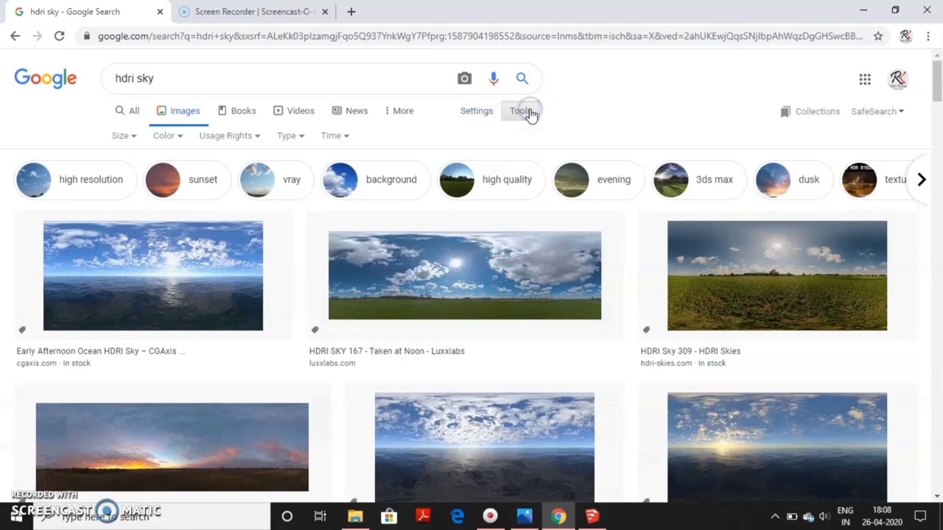
left_click(134, 140)
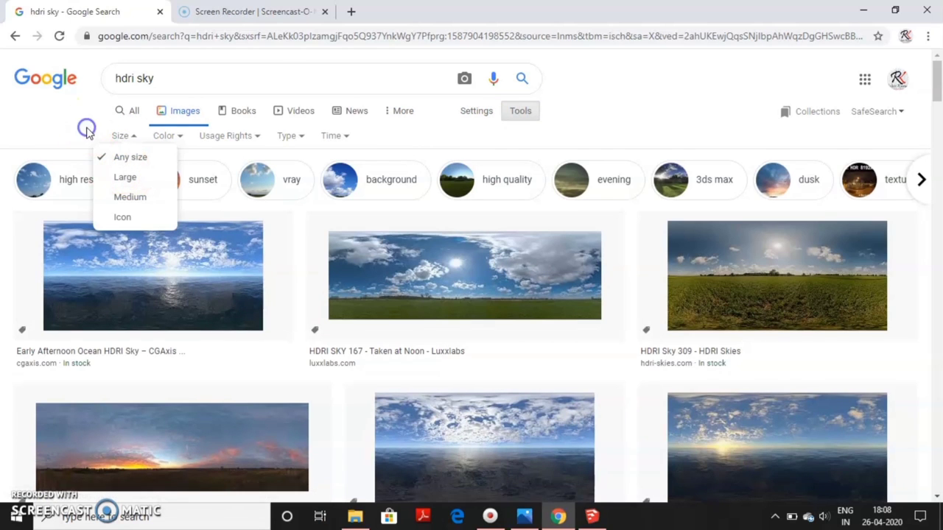
- Scroll through the sky image results, then minimise Chrome to return to SketchUp
scroll(340, 255, "down", 1)
scroll(341, 256, "down", 3)
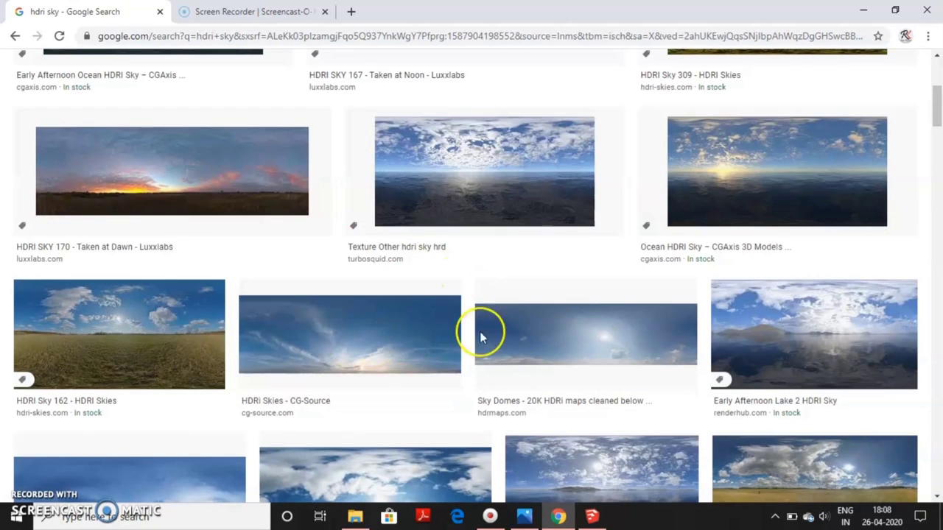
scroll(463, 400, "down", 1)
scroll(463, 399, "down", 2)
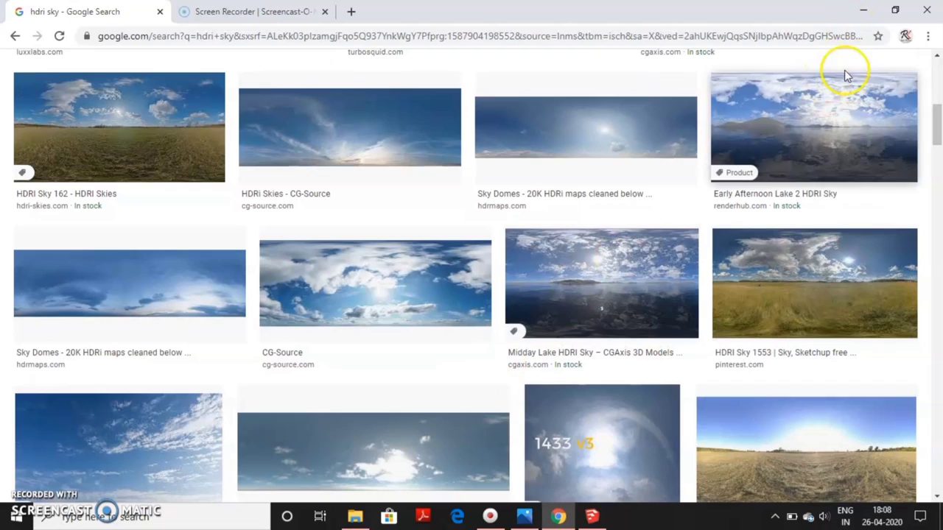
left_click(863, 10)
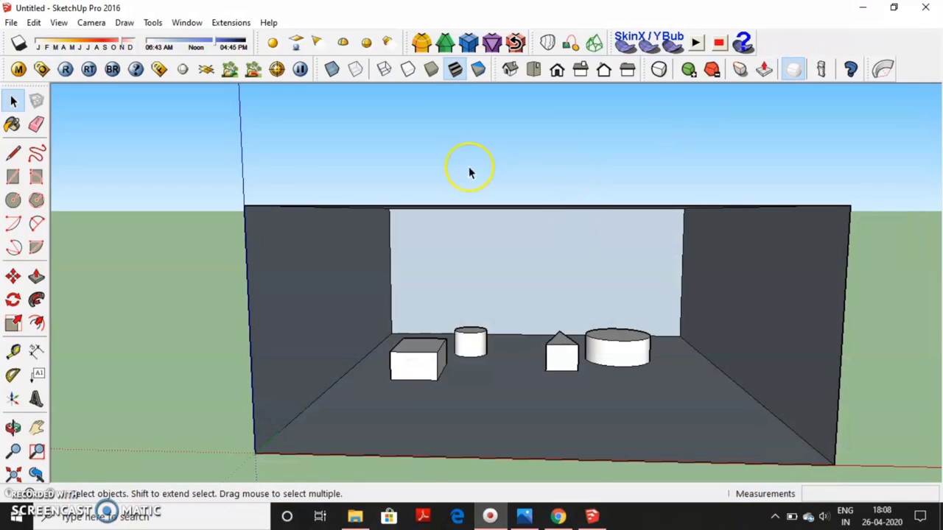
- Start a V-Ray Dome Light and place its centre on the box floor
scroll(463, 175, "down", 3)
middle_click_drag(551, 164, 496, 302)
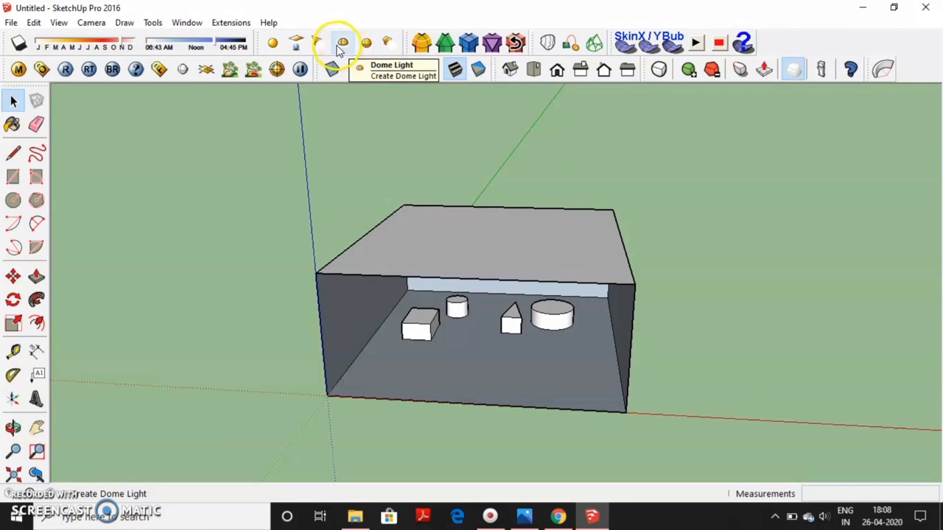
left_click(346, 47)
scroll(489, 344, "down", 2)
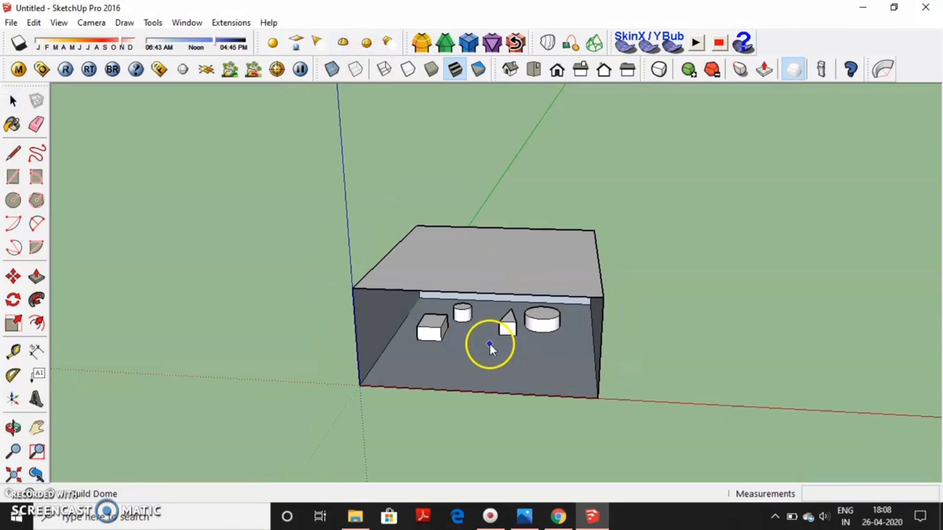
middle_click_drag(489, 344, 417, 311)
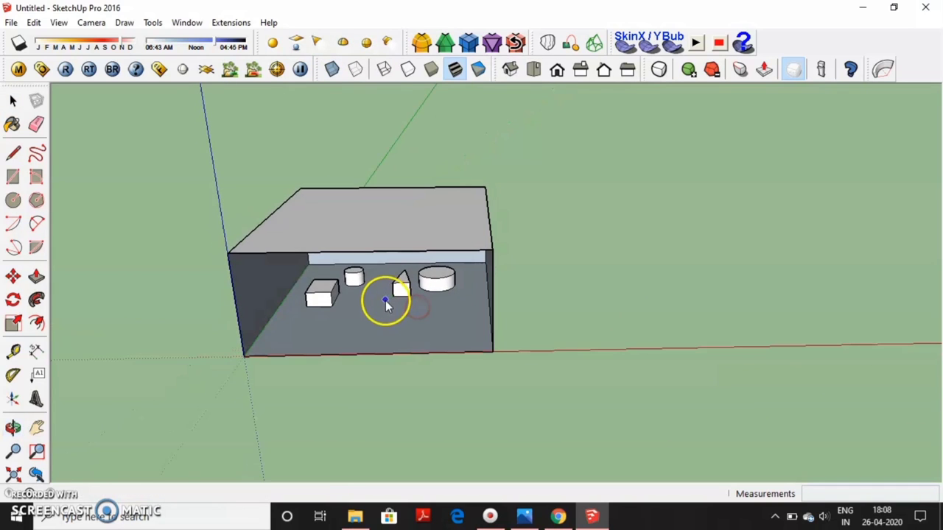
left_click(382, 304)
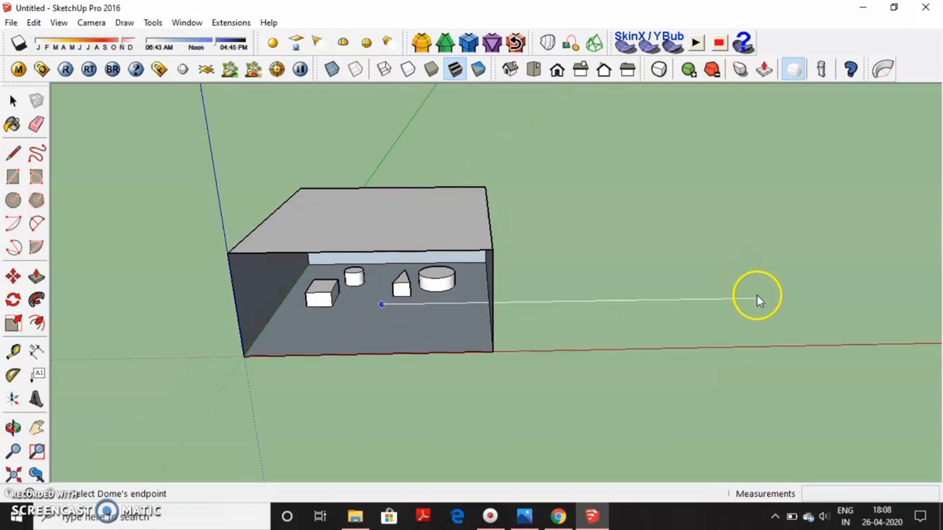
- Set a large dome radius far right of the box, then return to selection
scroll(770, 296, "down", 3)
scroll(772, 296, "down", 2)
middle_click_drag(773, 296, 482, 287)
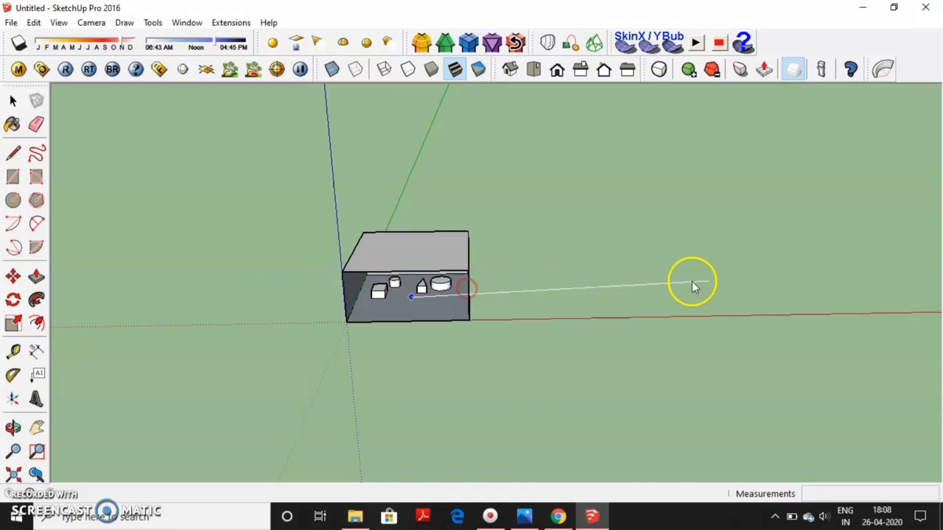
scroll(713, 282, "down", 2)
scroll(748, 282, "down", 1)
middle_click_drag(765, 281, 353, 285)
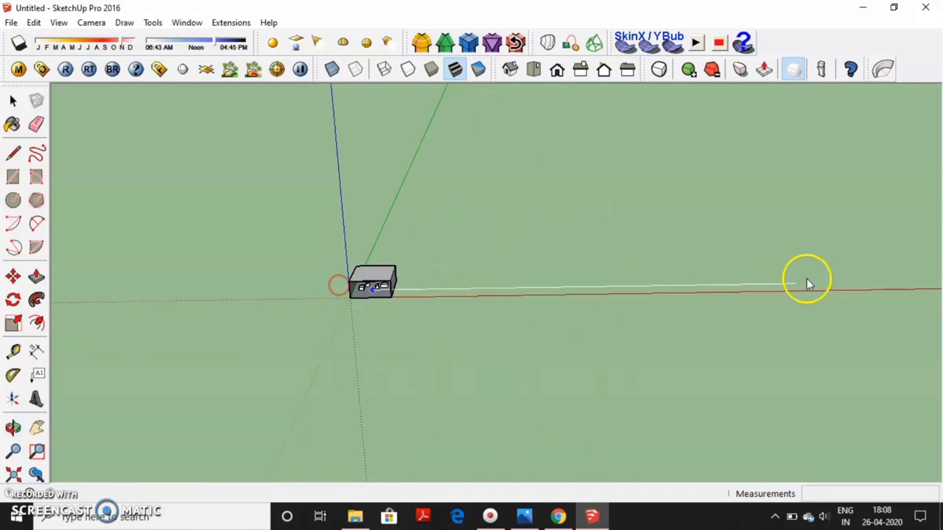
scroll(875, 284, "down", 2)
middle_click_drag(875, 285, 368, 282)
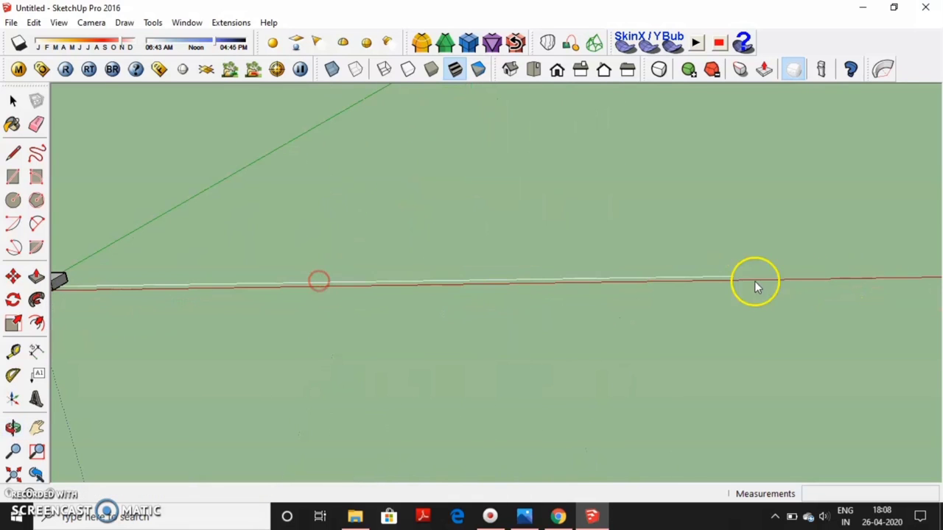
left_click(851, 278)
scroll(493, 249, "down", 2)
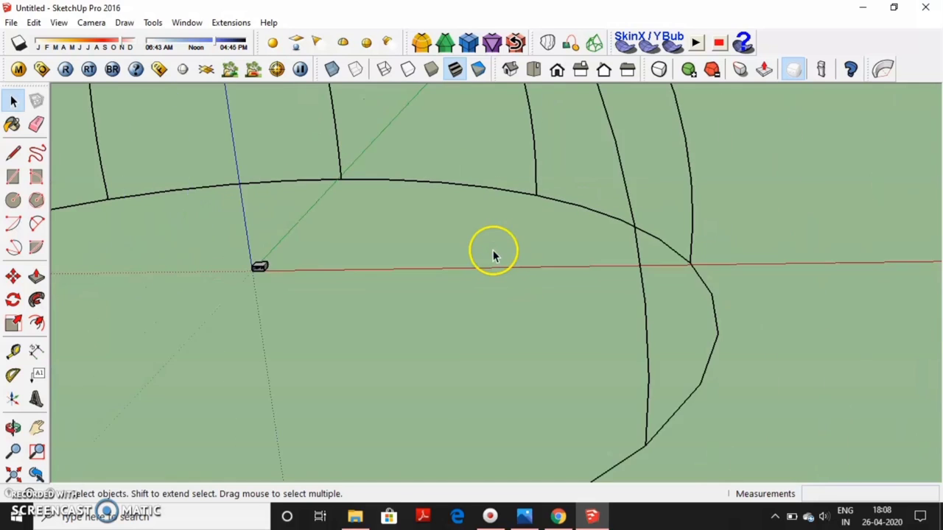
scroll(492, 250, "down", 1)
mouse_move(493, 250)
middle_mouse_down()
mouse_move(469, 238)
mouse_move(496, 326)
mouse_move(540, 244)
mouse_move(600, 214)
mouse_move(400, 243)
mouse_move(514, 267)
middle_mouse_up()
mouse_move(476, 259)
left_mouse_down()
mouse_move(442, 260)
mouse_move(428, 231)
left_mouse_up()
key("space")
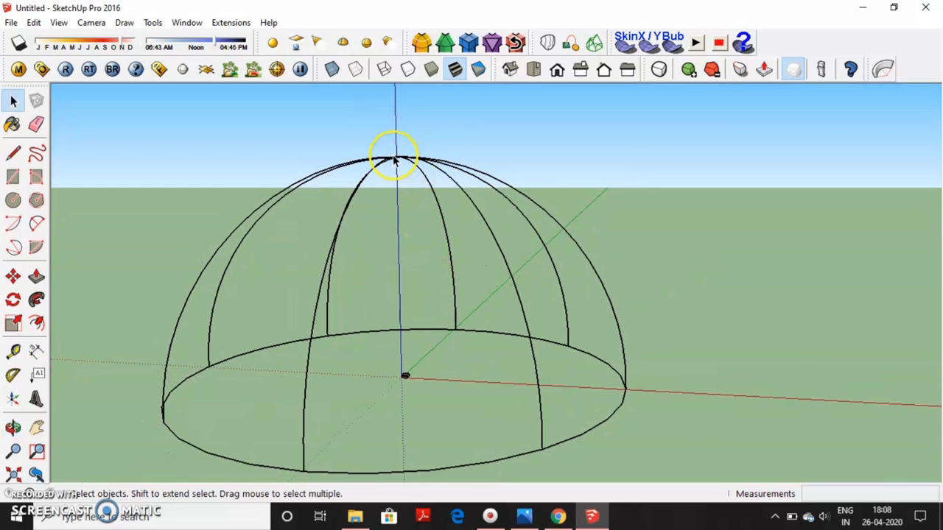
right_click(394, 159)
mouse_move(452, 403)
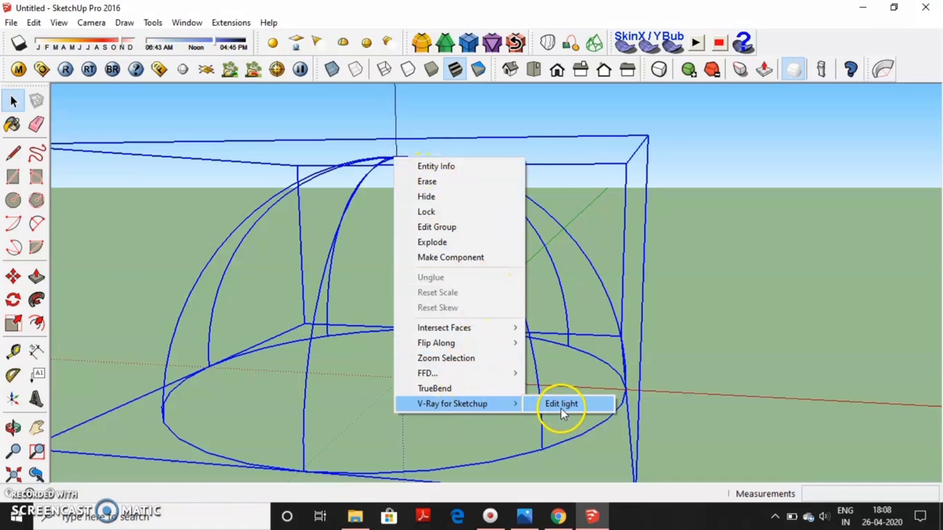
left_click(560, 408)
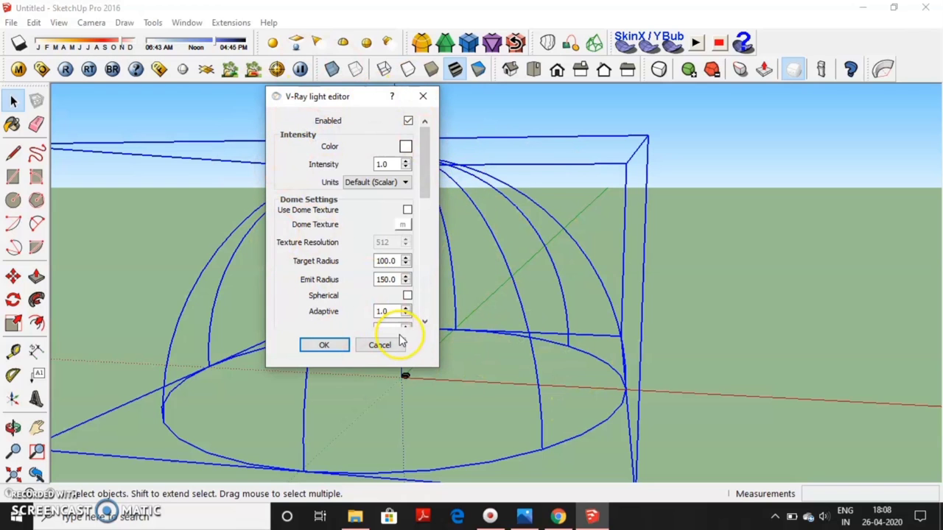
left_click(332, 346)
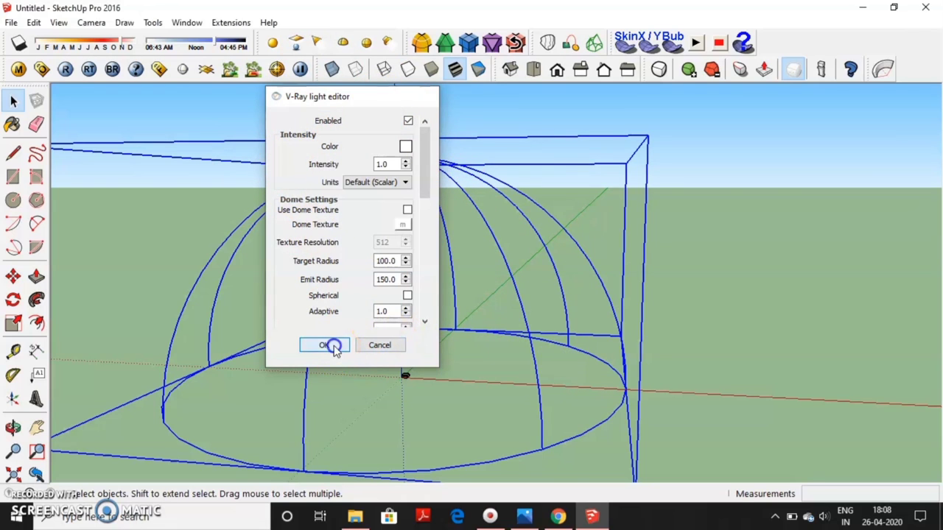
scroll(410, 417, "up", 5)
mouse_move(407, 417)
middle_mouse_down()
mouse_move(416, 306)
mouse_move(440, 366)
middle_mouse_up()
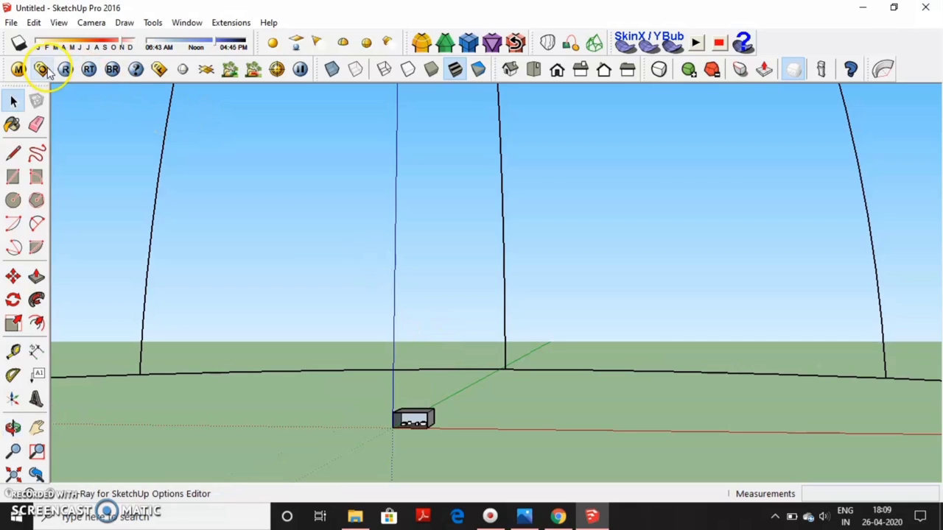
left_click(67, 73)
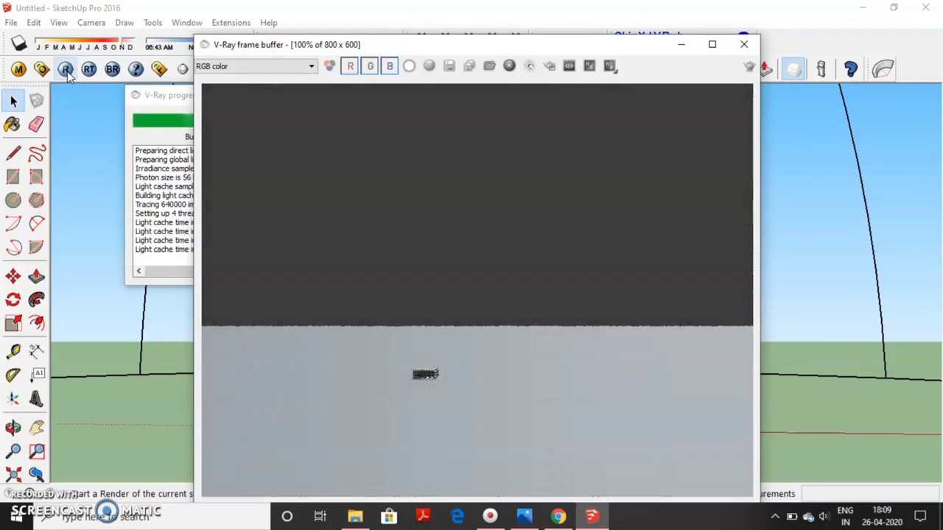
left_click(121, 114)
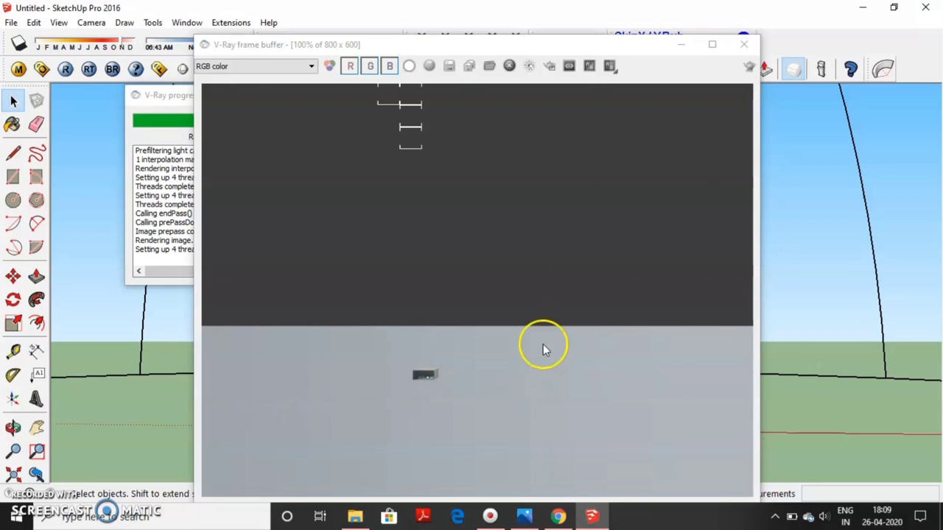
left_click(742, 45)
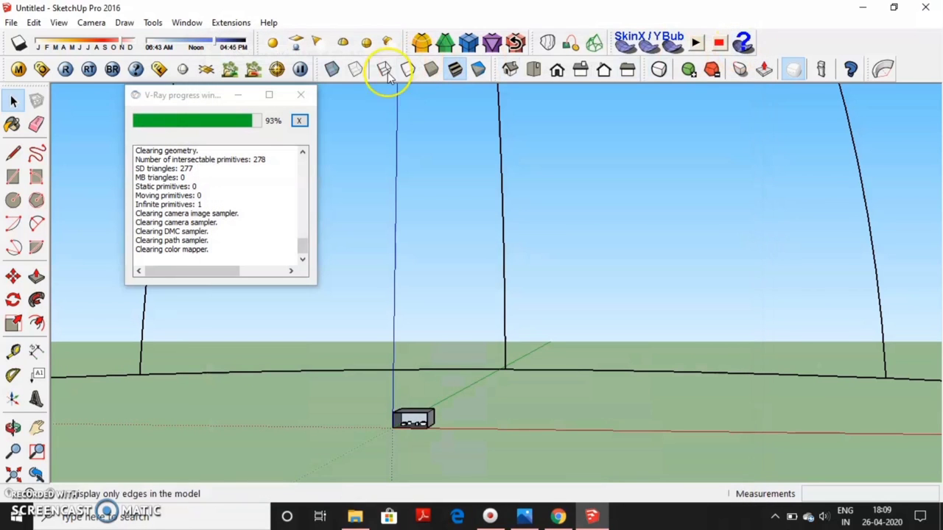
- Open the dome light's settings and set its Intensity to 25
right_click(500, 159)
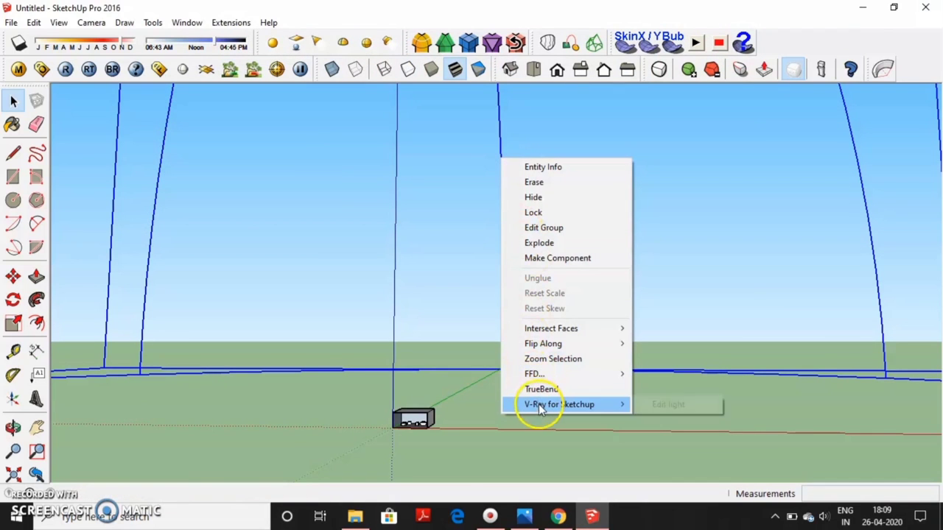
mouse_move(559, 404)
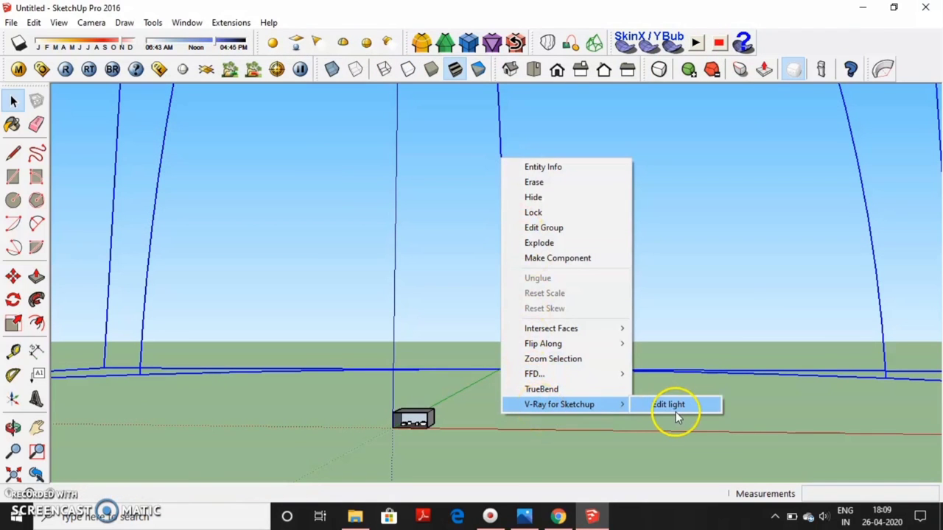
left_click(675, 412)
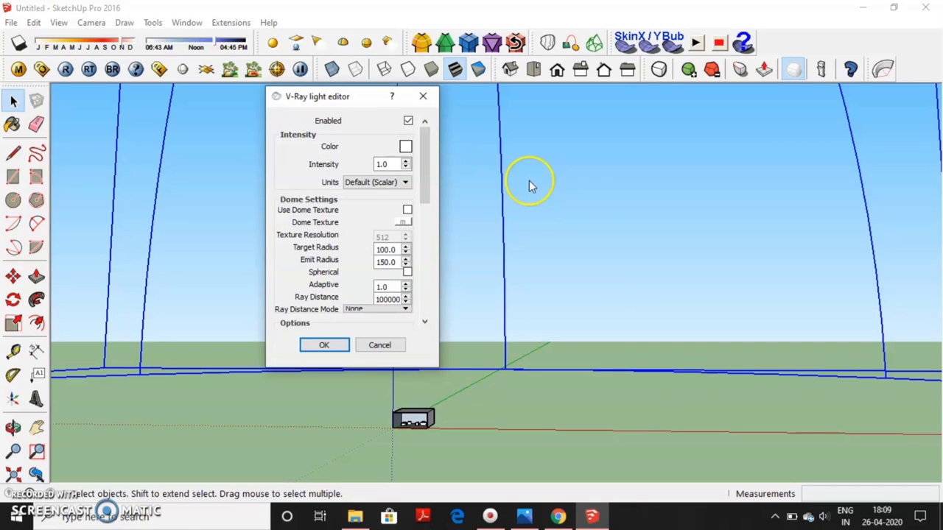
double_click(383, 163)
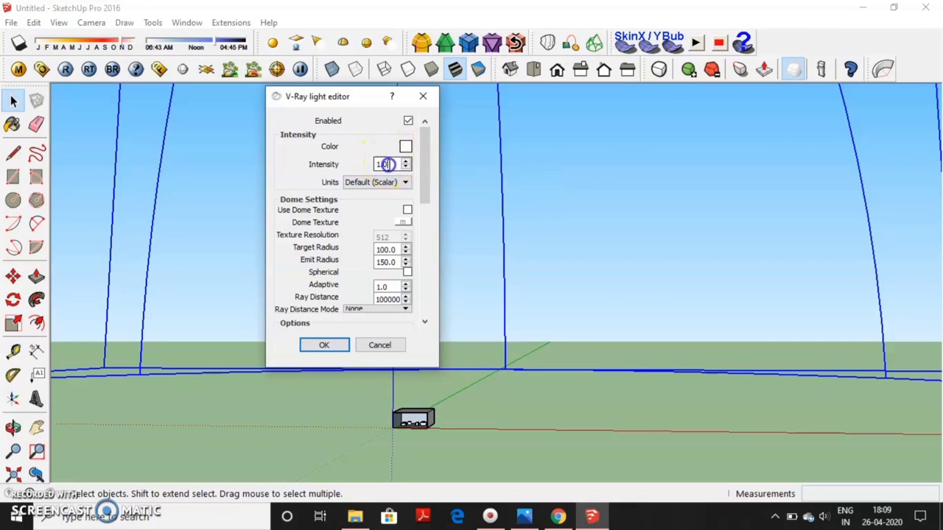
double_click(387, 164)
type("25")
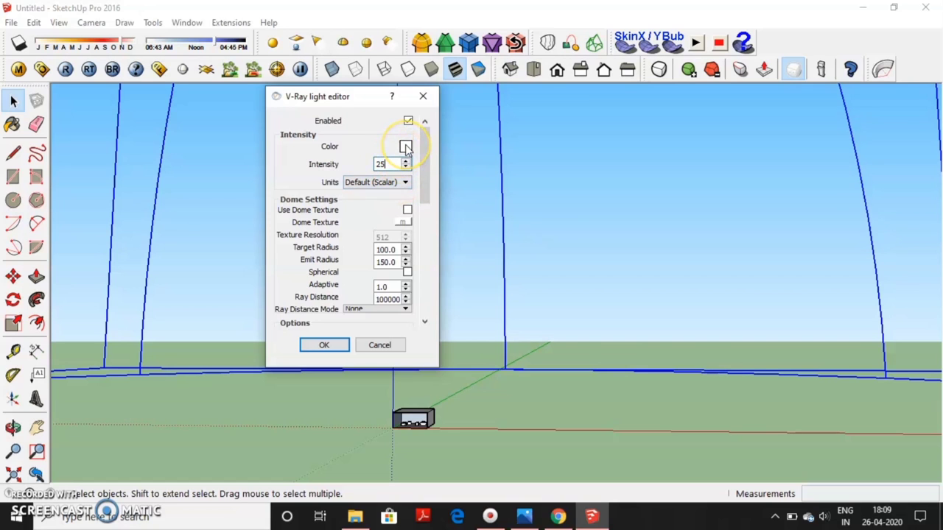
- Tint the dome light light cyan and apply the settings
left_click(406, 148)
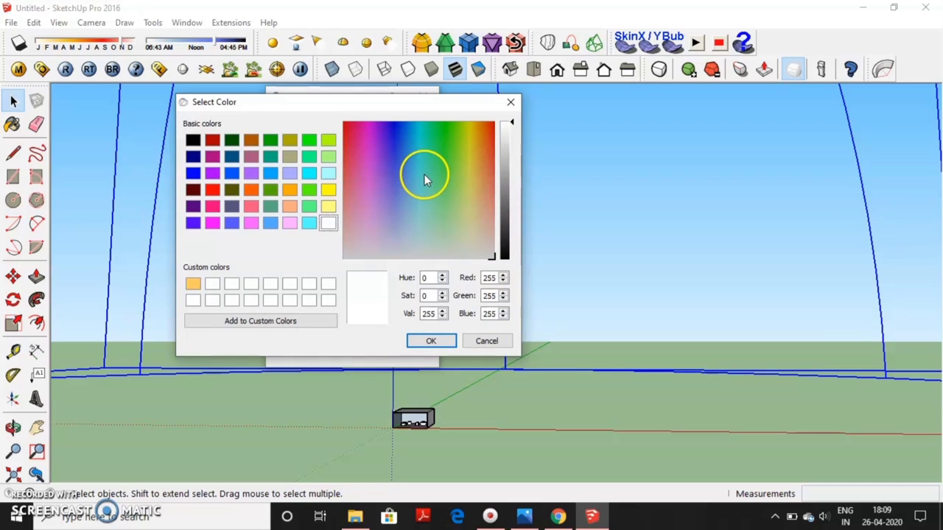
left_click(420, 175)
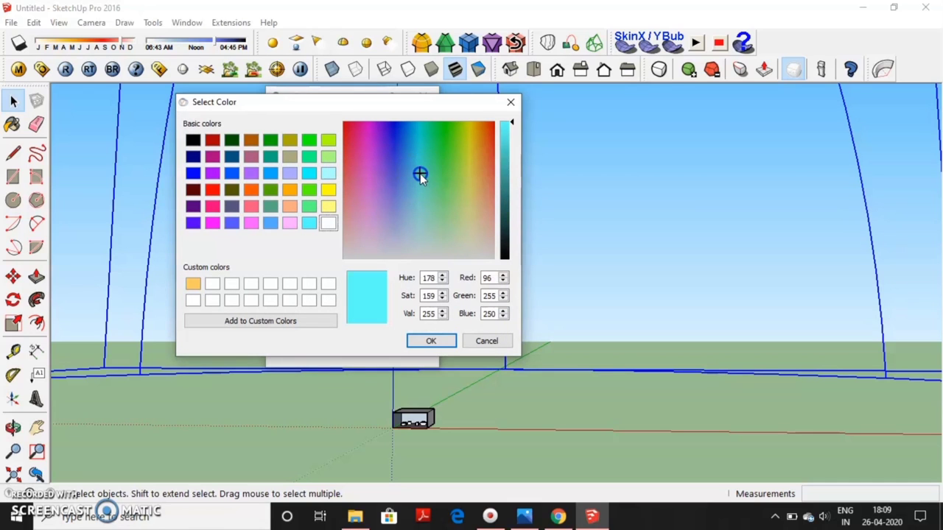
left_click(445, 340)
left_click(325, 345)
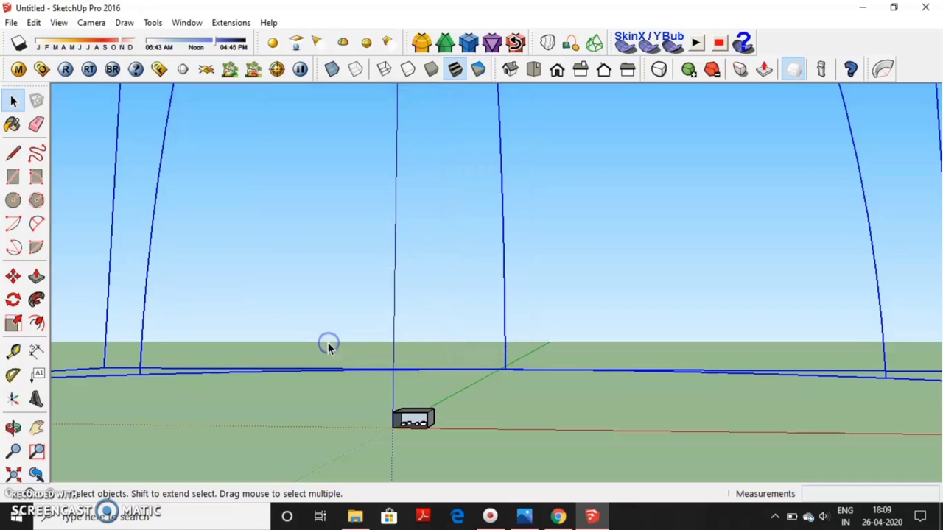
left_click(65, 70)
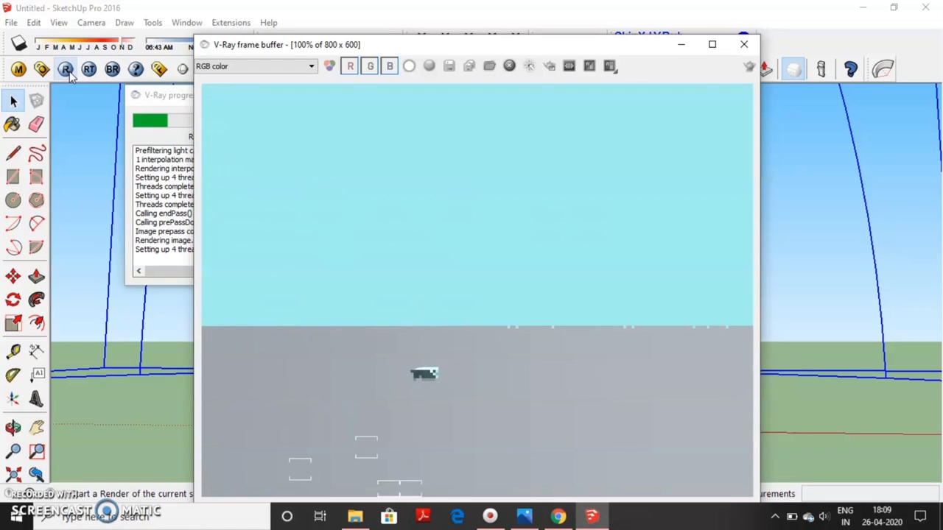
left_click(744, 44)
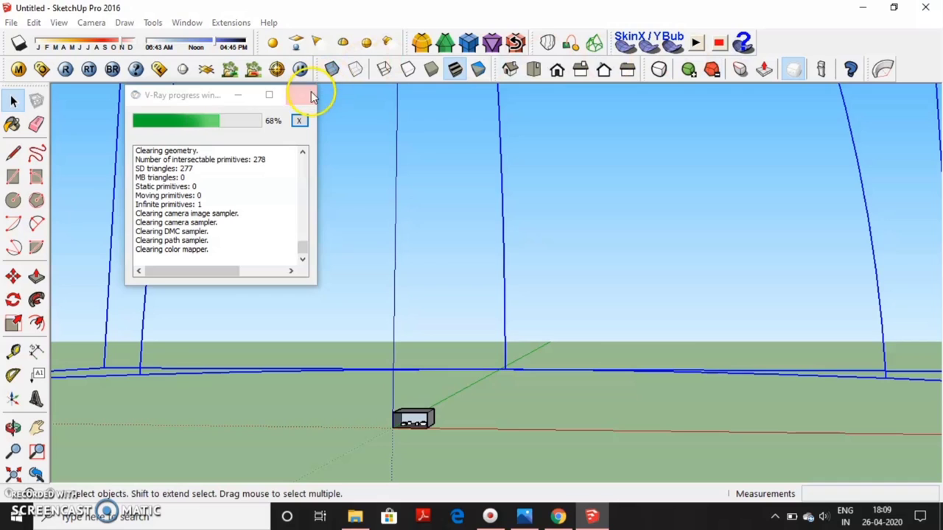
left_click(310, 95)
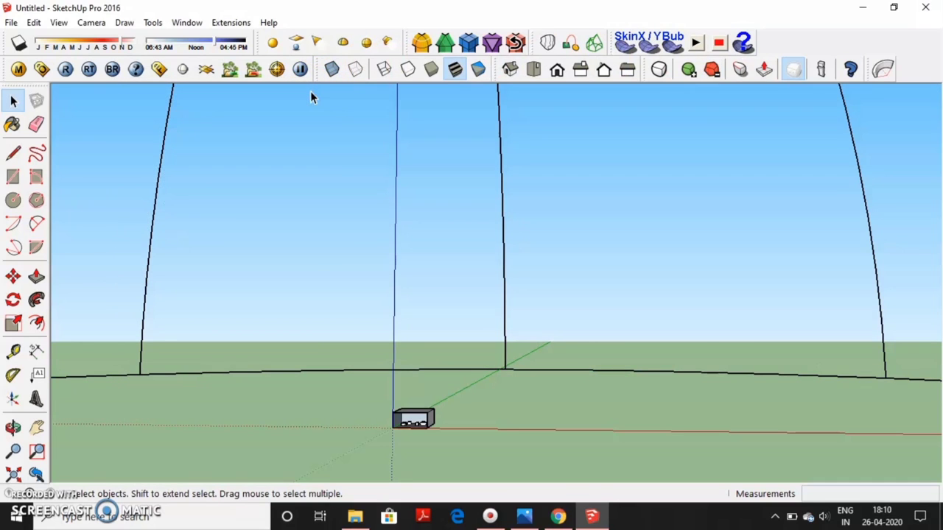
- Enable Use Dome Texture in the dome light's settings and open the Dome Texture map editor
right_click(163, 146)
mouse_move(222, 388)
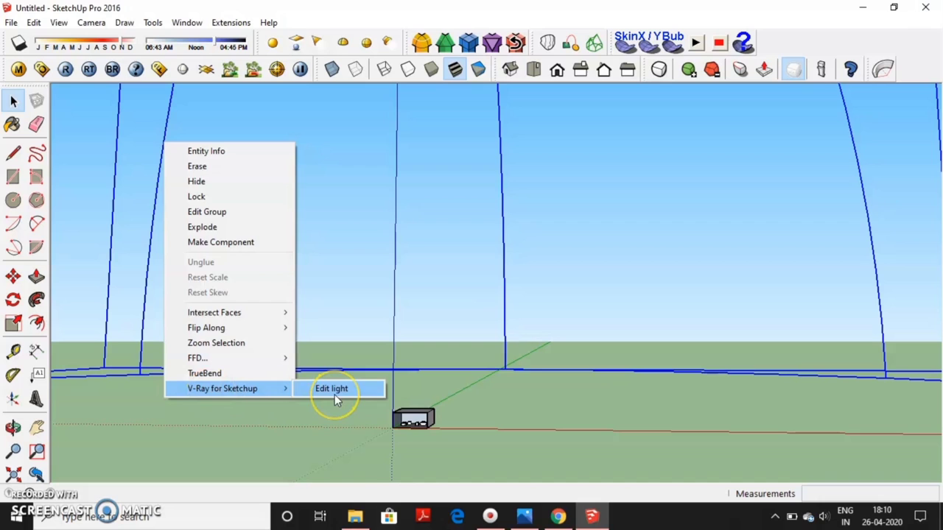
left_click(334, 394)
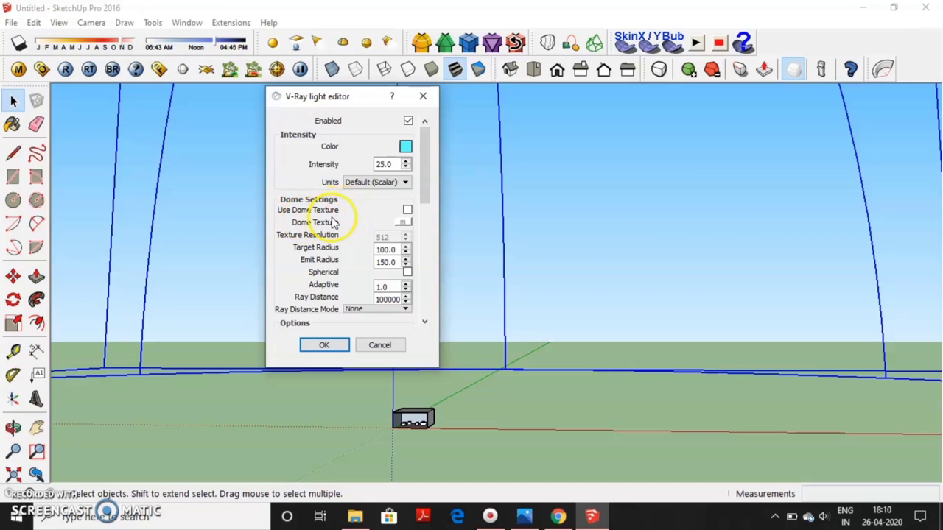
left_click(407, 211)
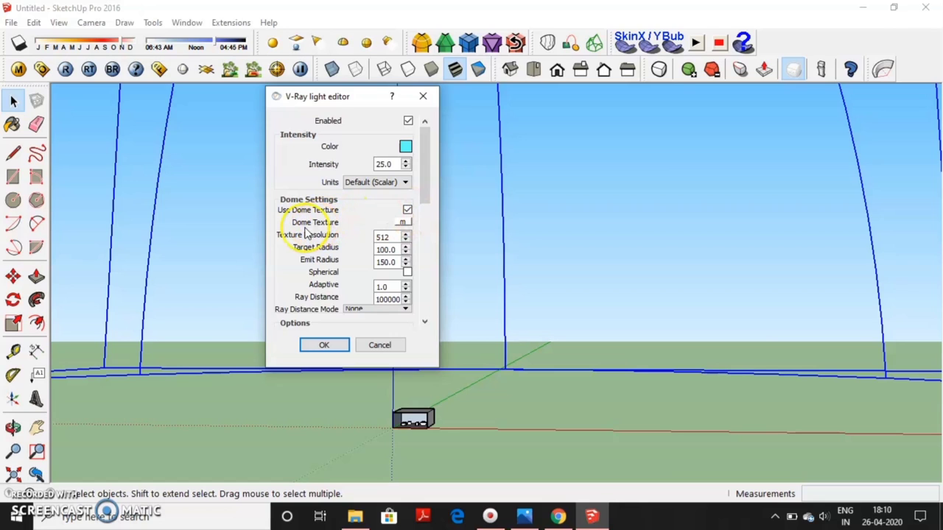
left_click(403, 224)
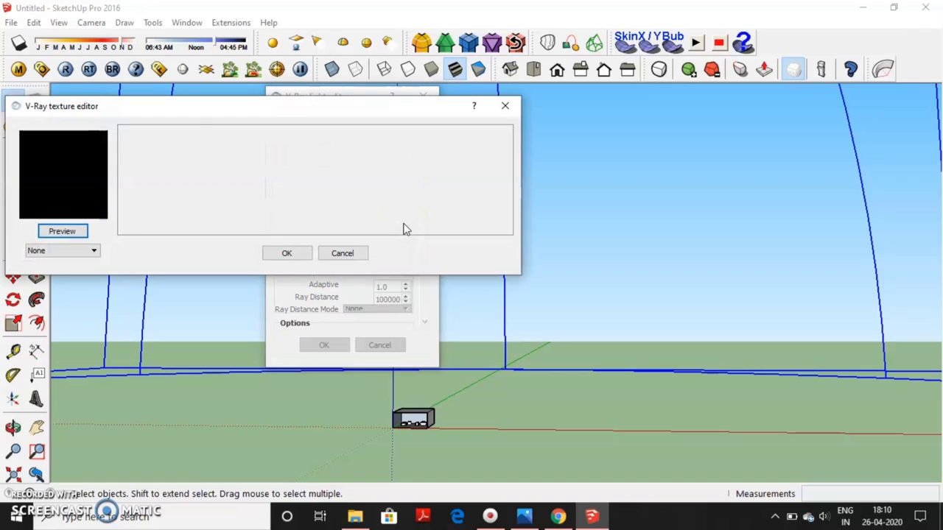
- Make the dome texture a TexBitmap using carousel_hdri-skies_1920 and preview it
left_click(79, 250)
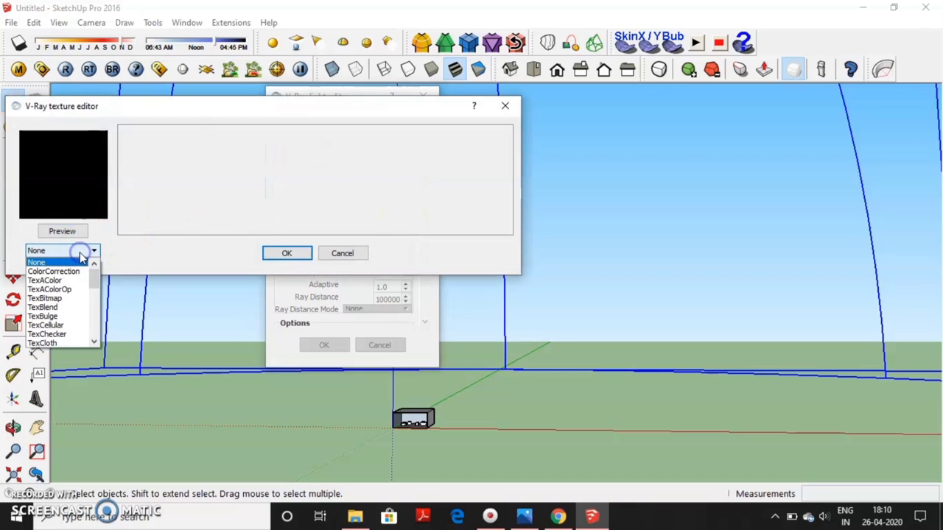
left_click(60, 298)
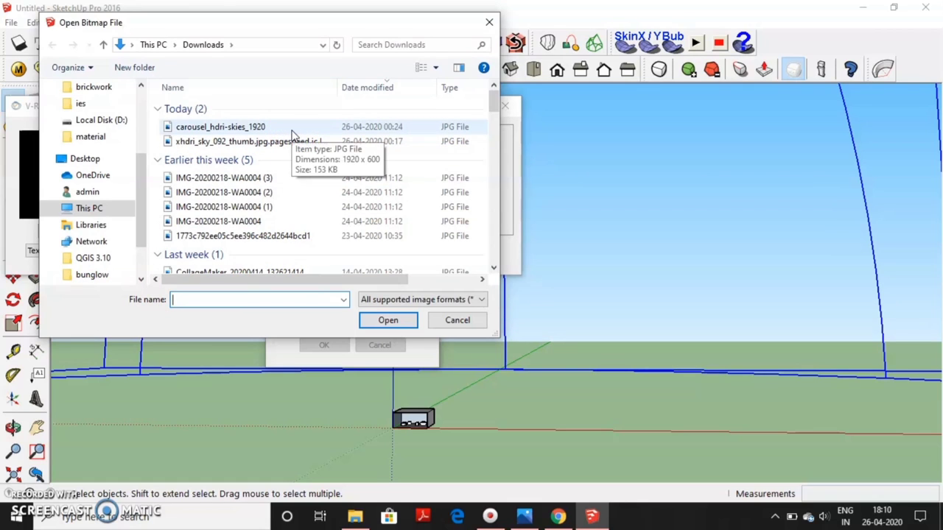
left_click(293, 129)
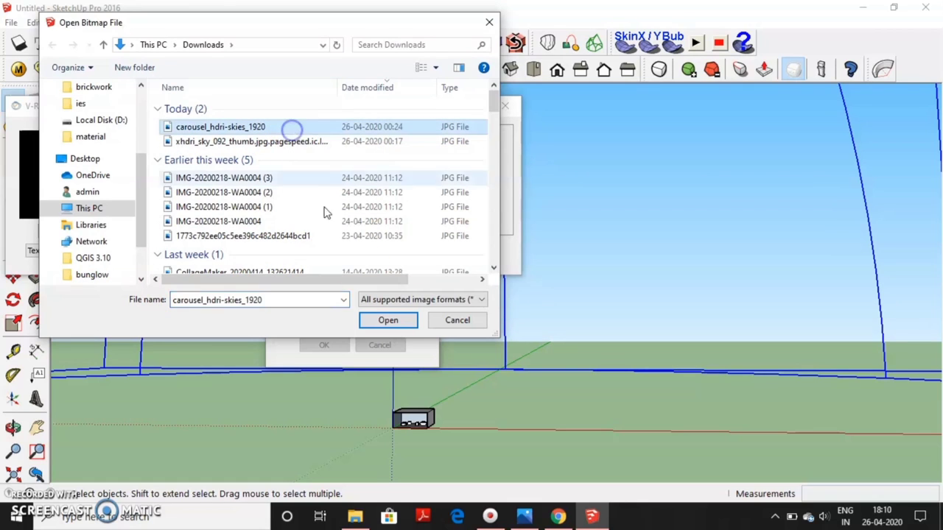
left_click(385, 321)
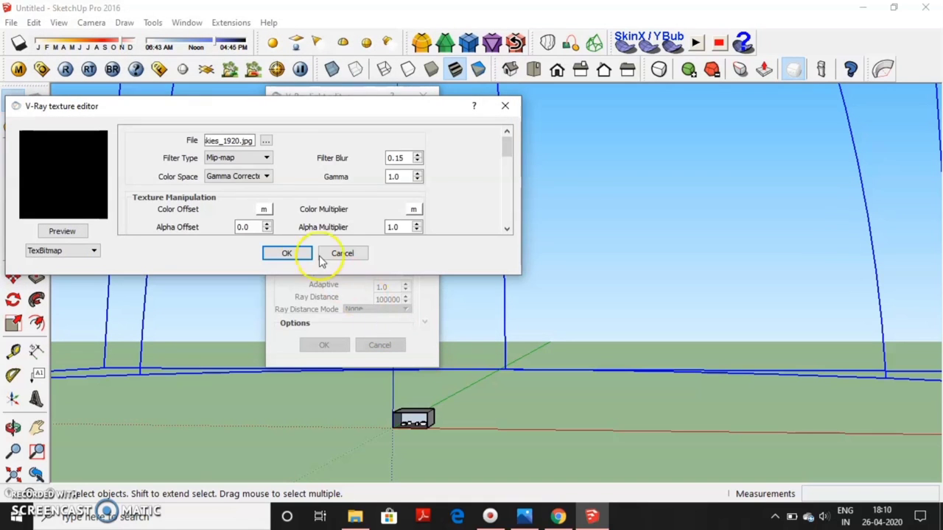
left_click(65, 232)
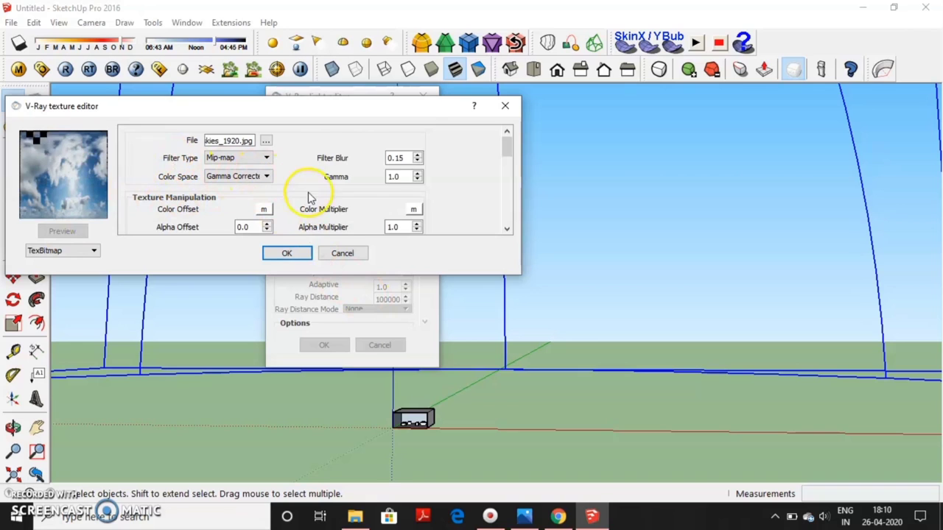
- Set the UVW Type to UVWGenEnvironment with spherical mapping and refresh the preview
scroll(318, 180, "down", 2)
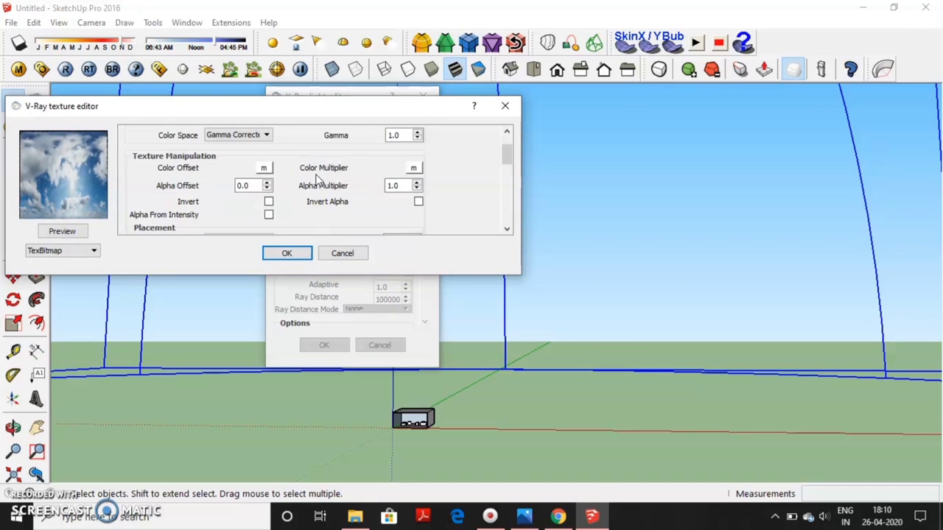
scroll(317, 179, "down", 2)
scroll(317, 179, "down", 2)
scroll(318, 180, "down", 2)
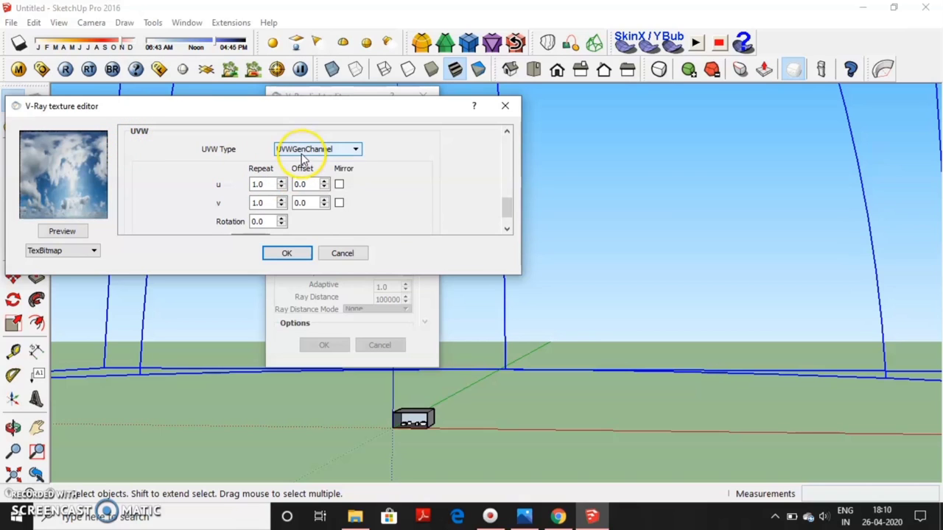
left_click(304, 150)
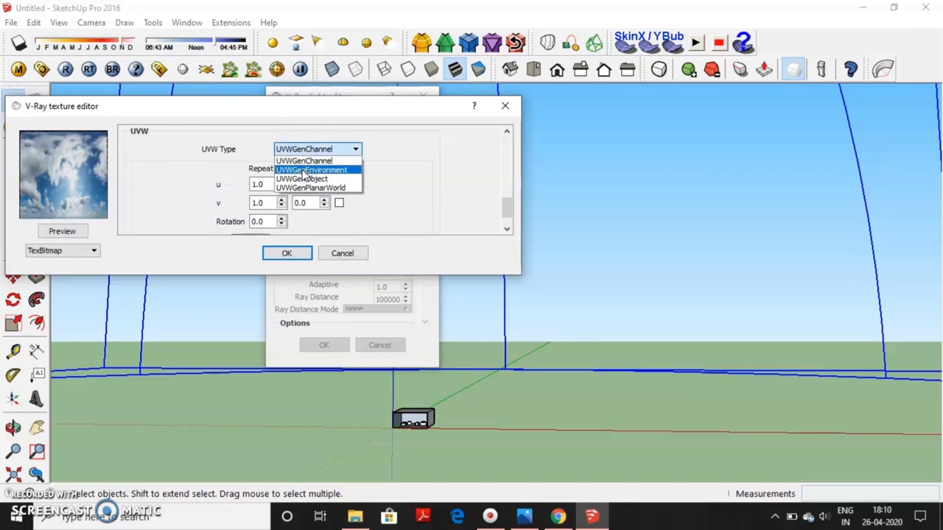
left_click(303, 171)
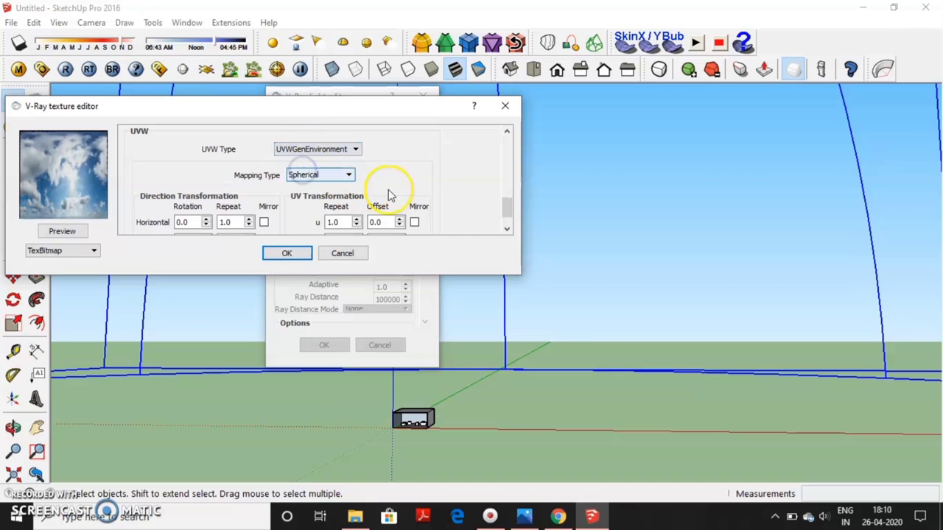
left_click(73, 231)
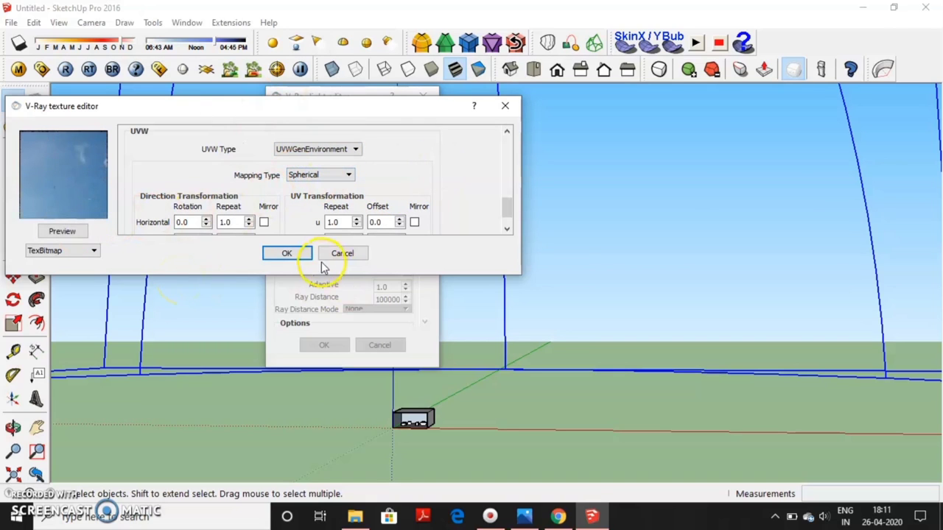
- Accept the textured dome light settings, render the cloudy-sky scene, and close the render
left_click(287, 254)
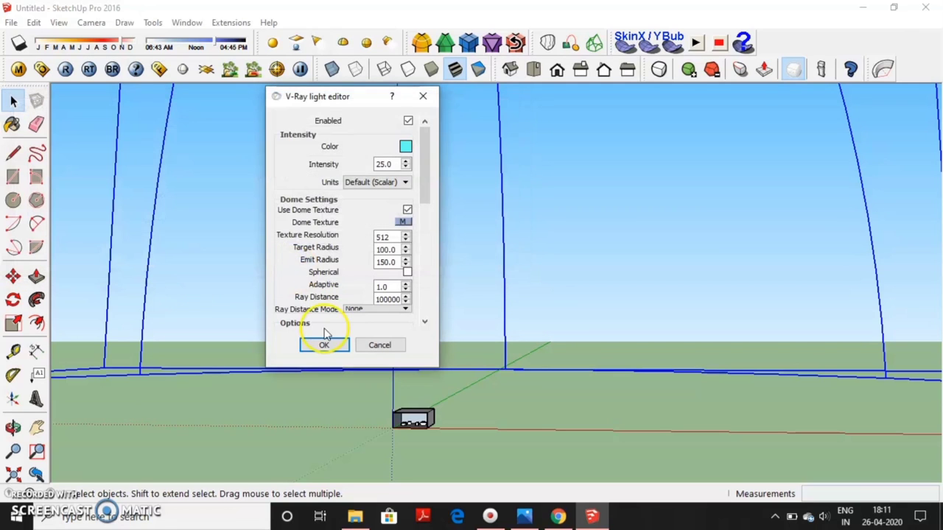
left_click(322, 344)
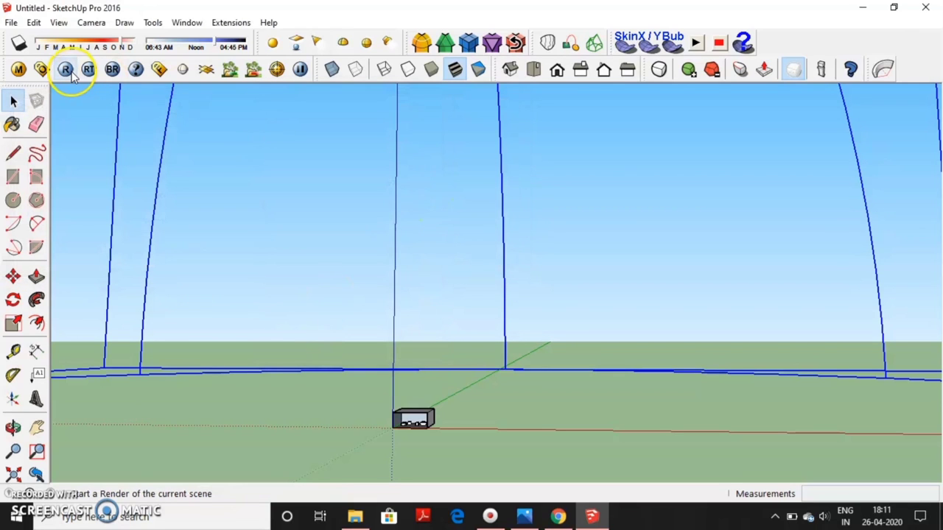
left_click(67, 70)
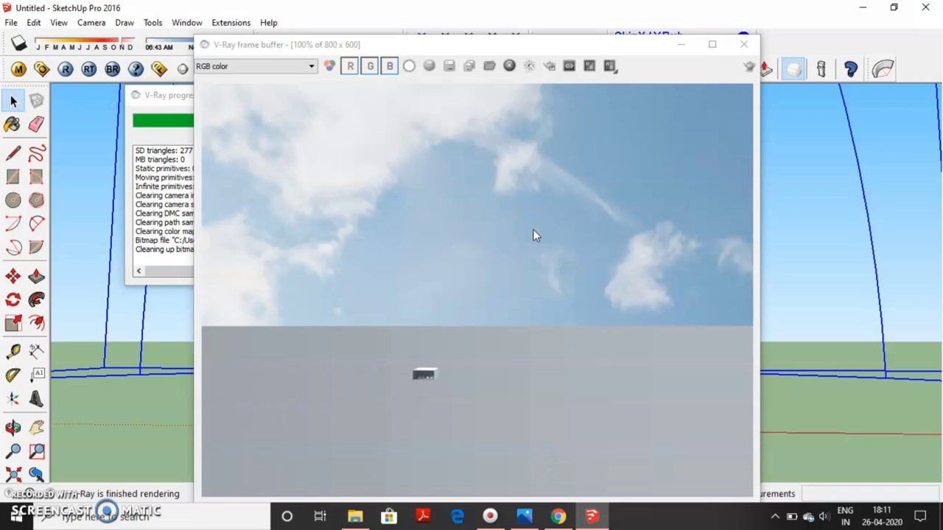
left_click(743, 44)
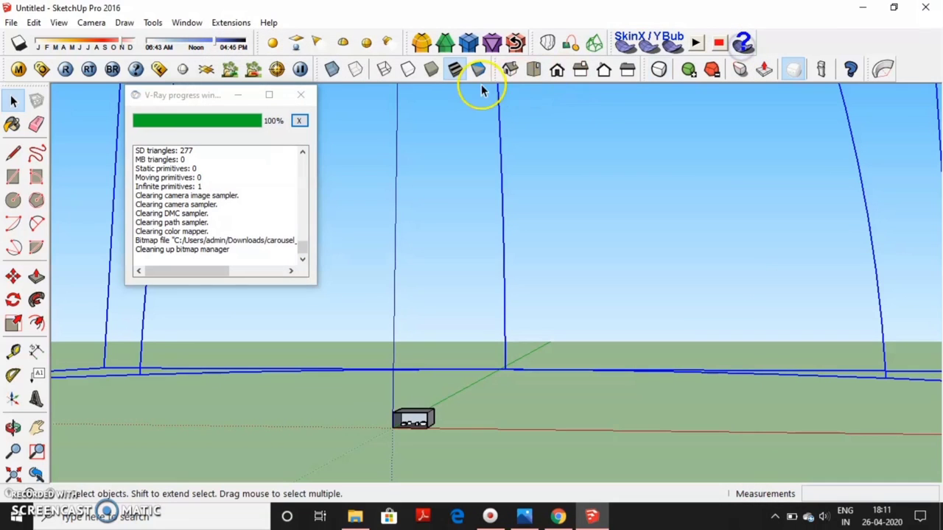
- Close the progress report and reopen the dome light's sky texture settings
left_click(301, 94)
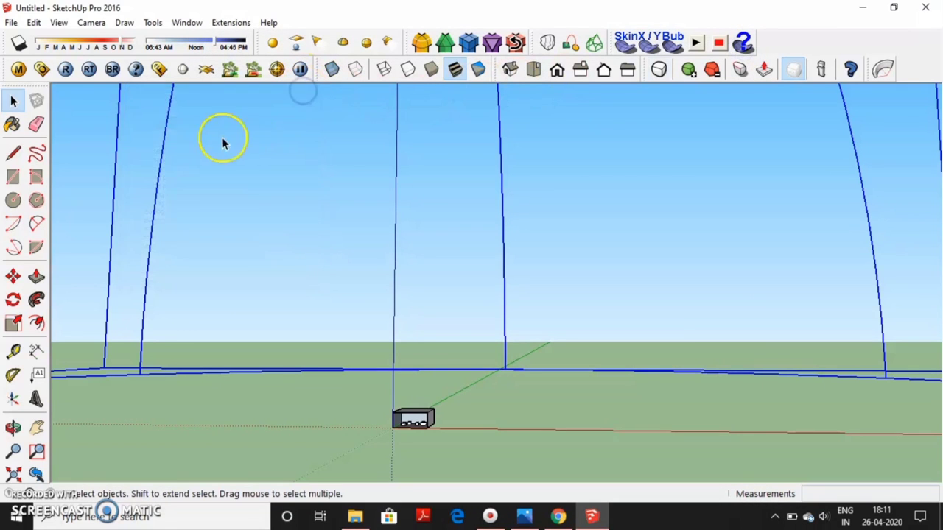
right_click(164, 140)
mouse_move(222, 384)
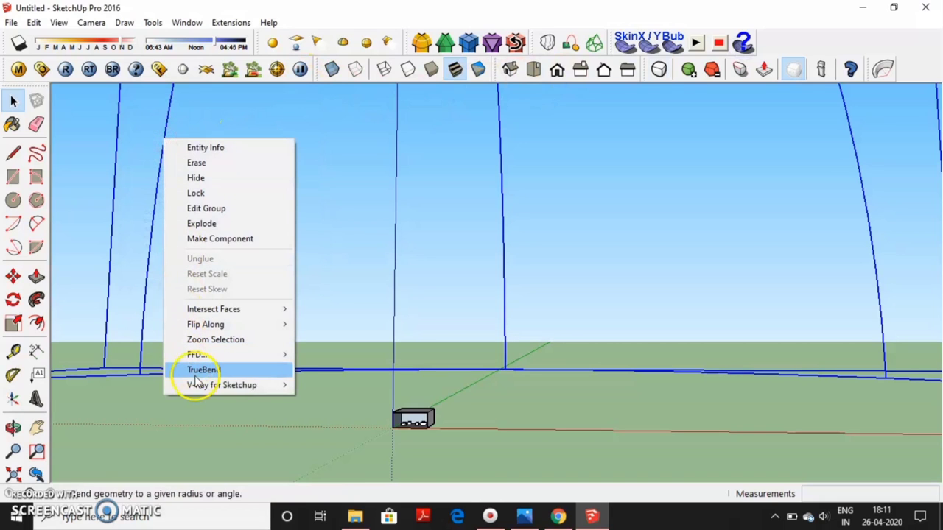
left_click(354, 385)
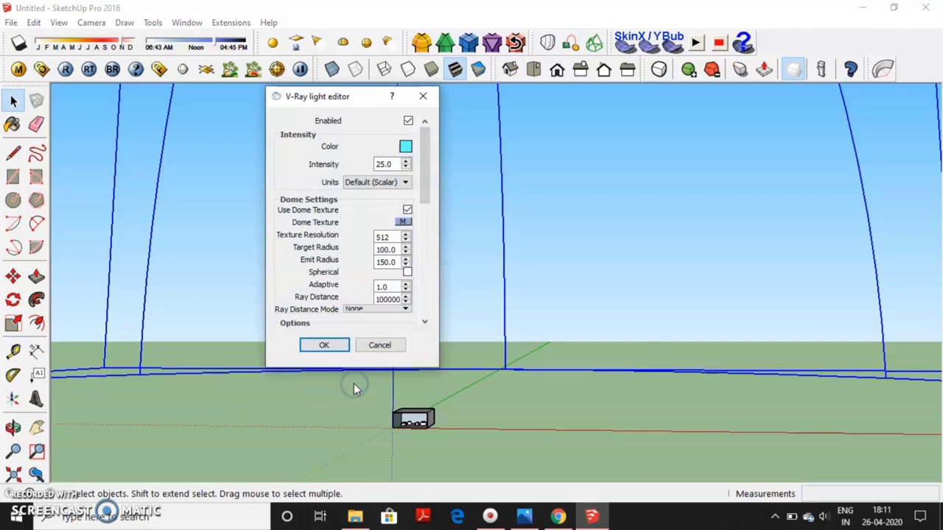
left_click(402, 223)
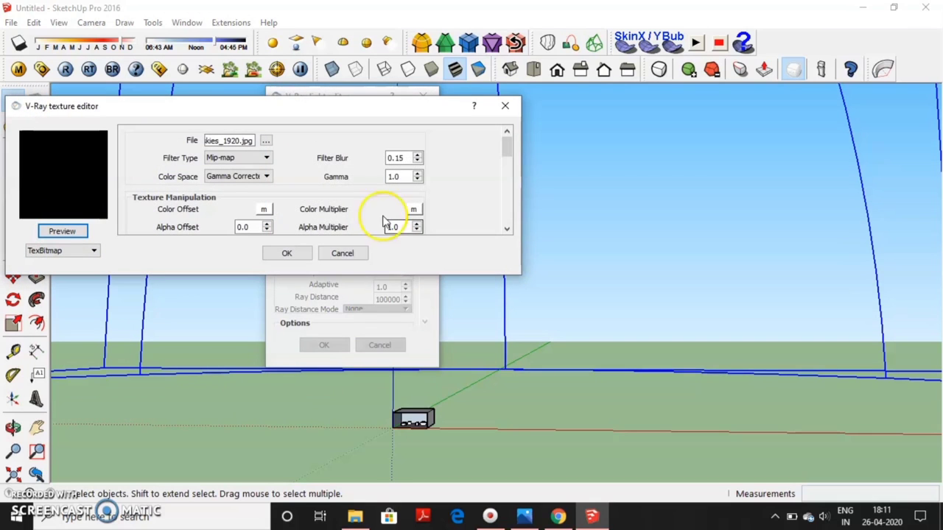
- Set horizontal and vertical texture rotation to 30 degrees, preview, and accept
scroll(341, 203, "down", 5)
scroll(341, 203, "down", 3)
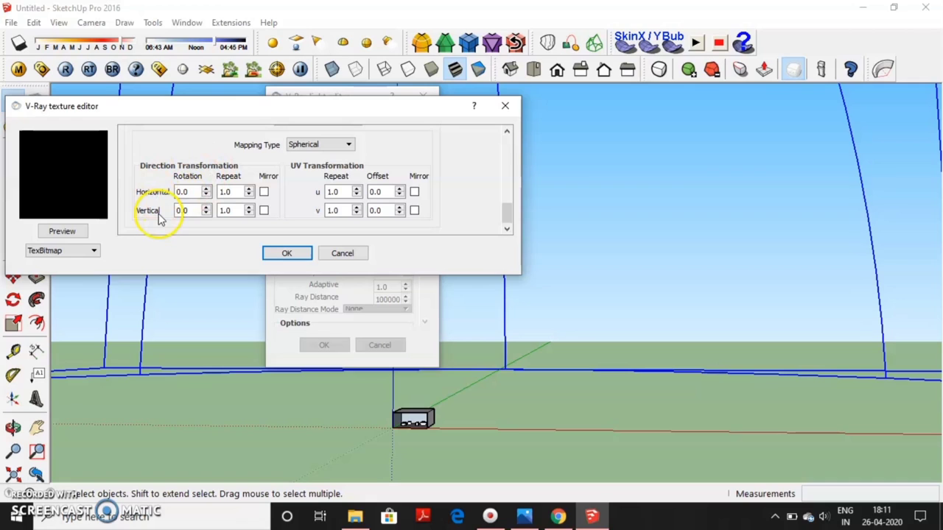
double_click(168, 191)
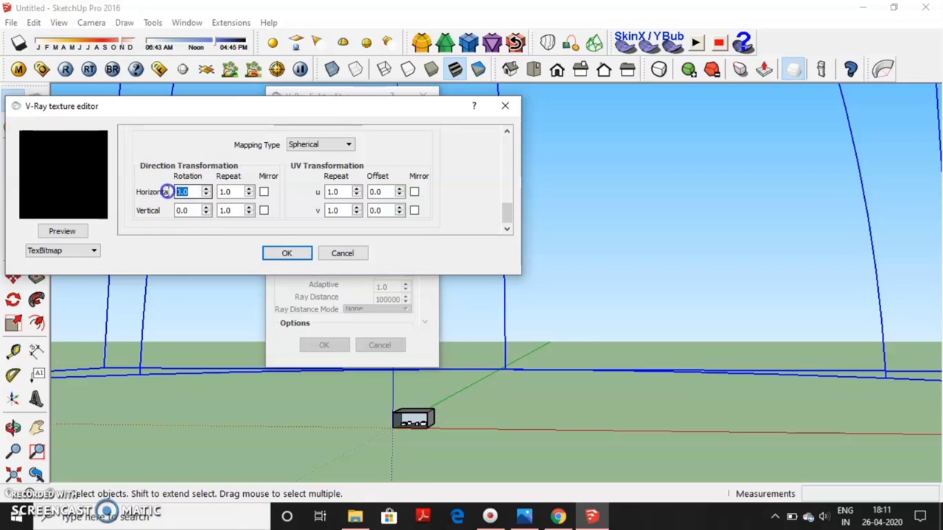
left_click(190, 191)
left_click(190, 210)
type("30")
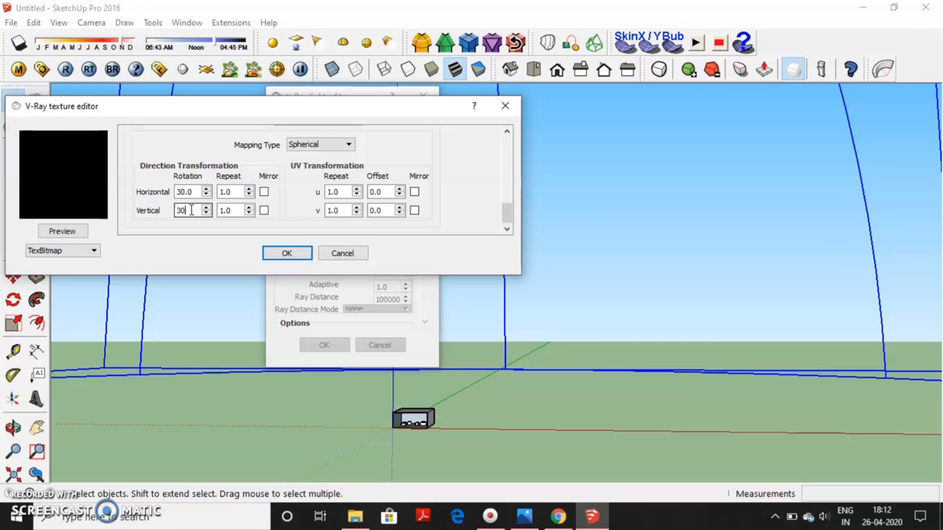
left_click(74, 230)
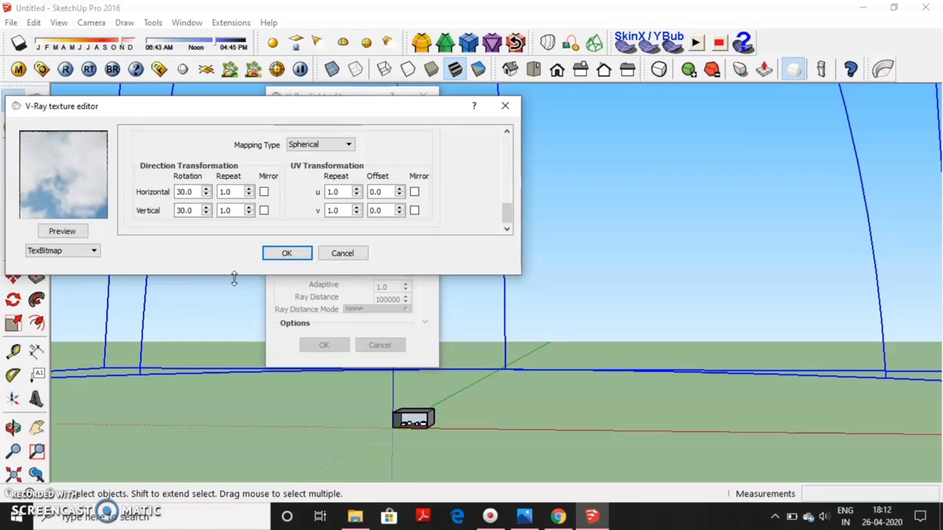
left_click(293, 254)
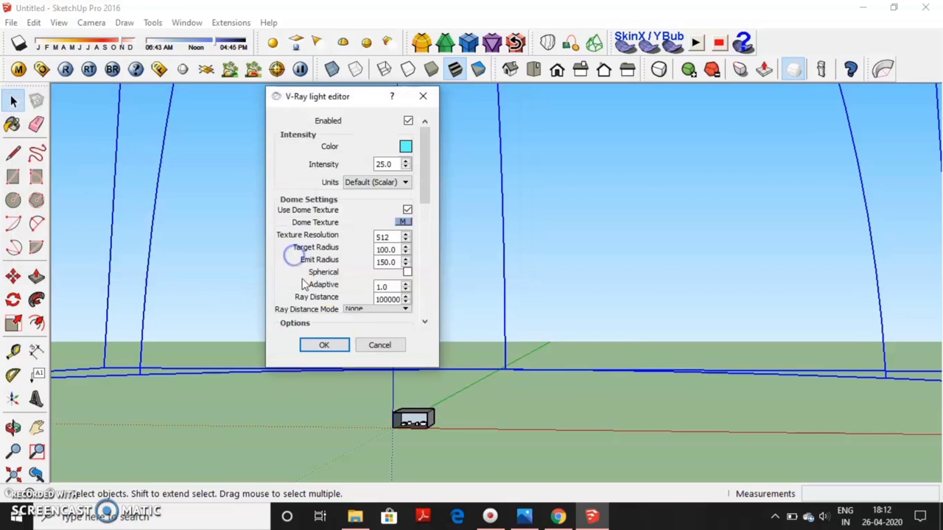
- Apply the light settings, render the rotated-sky scene, and close both render windows
left_click(324, 344)
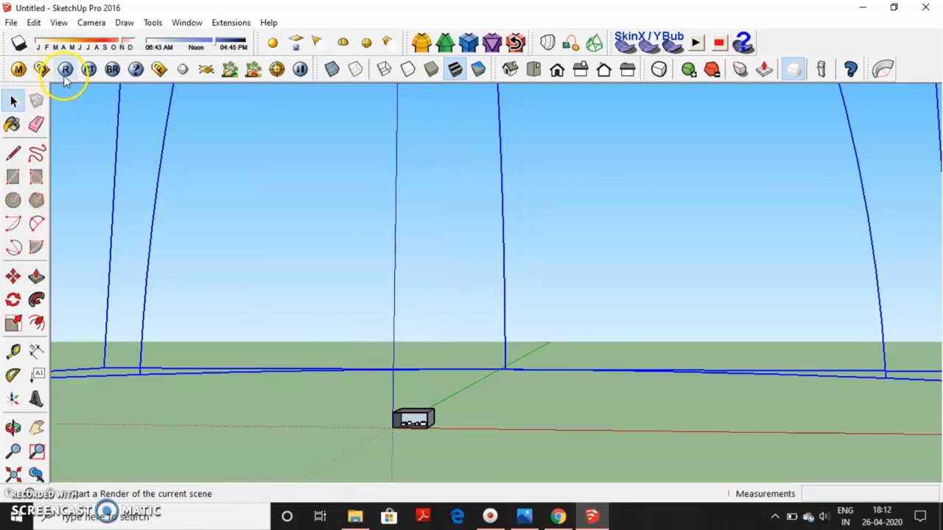
left_click(65, 77)
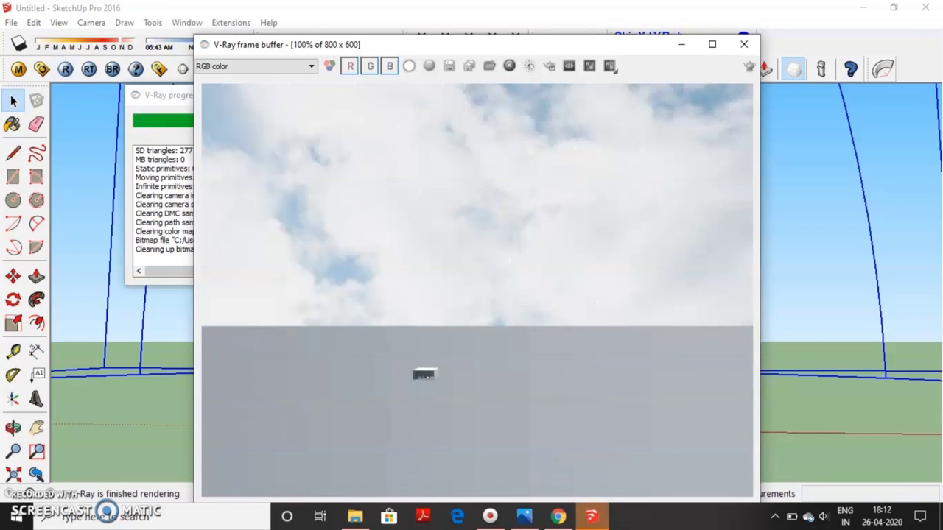
left_click(742, 44)
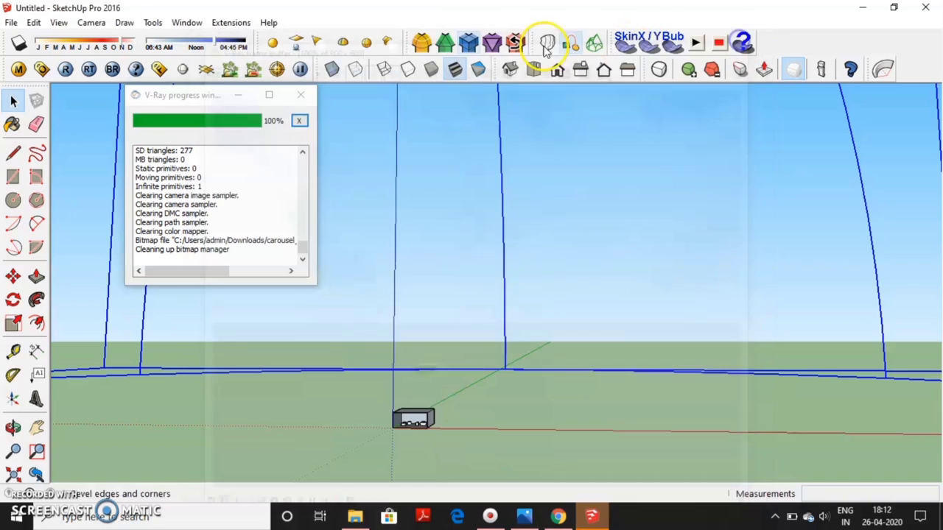
left_click(301, 94)
- Lower the dome light's Intensity from 25 to 15
right_click(164, 151)
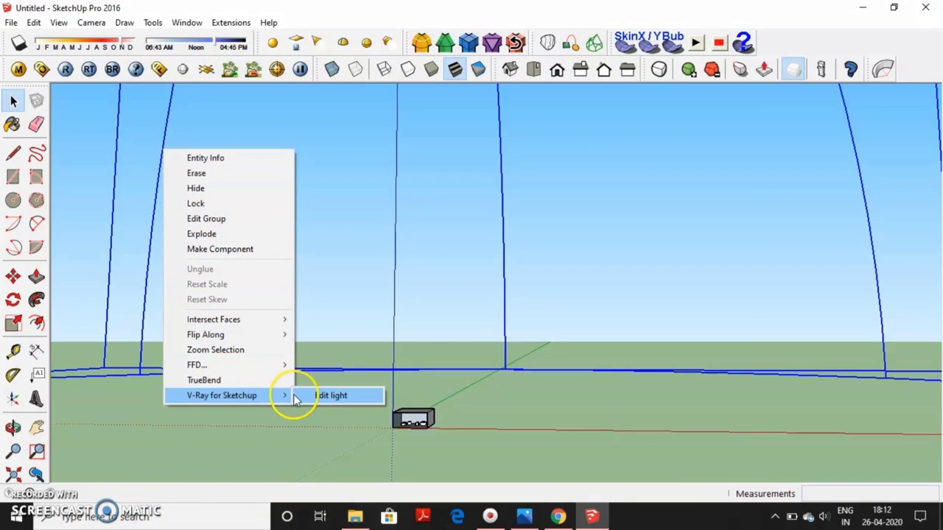
left_click(304, 395)
type("15")
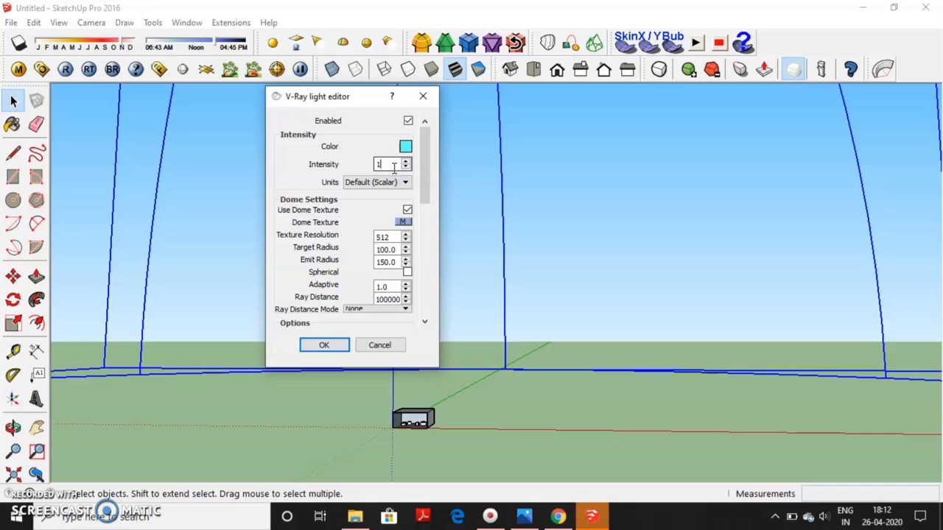
left_click(336, 350)
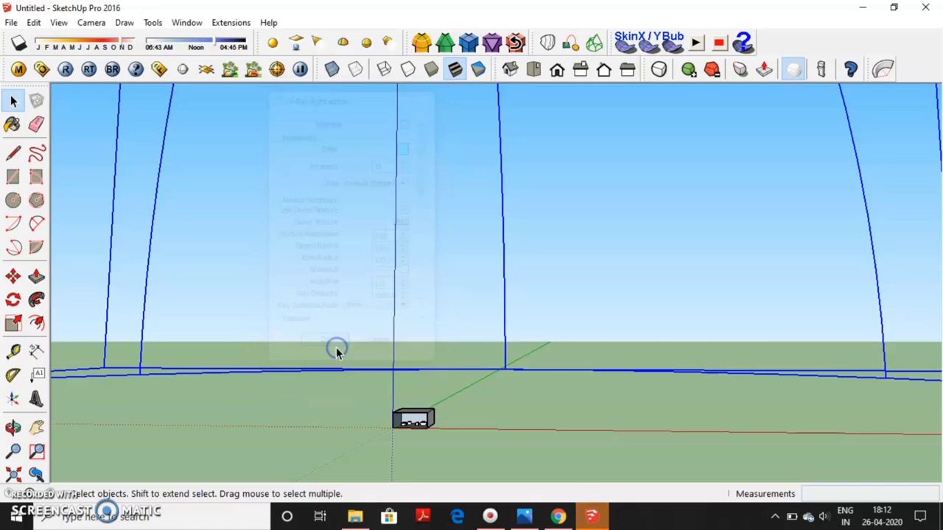
- Render the scene with the dimmer light and close both render windows
left_click(65, 72)
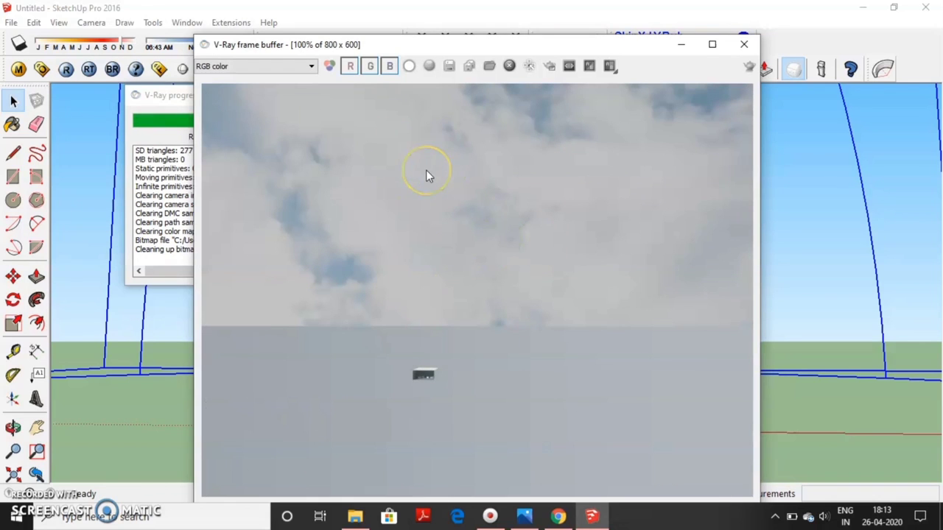
left_click(742, 44)
left_click(300, 94)
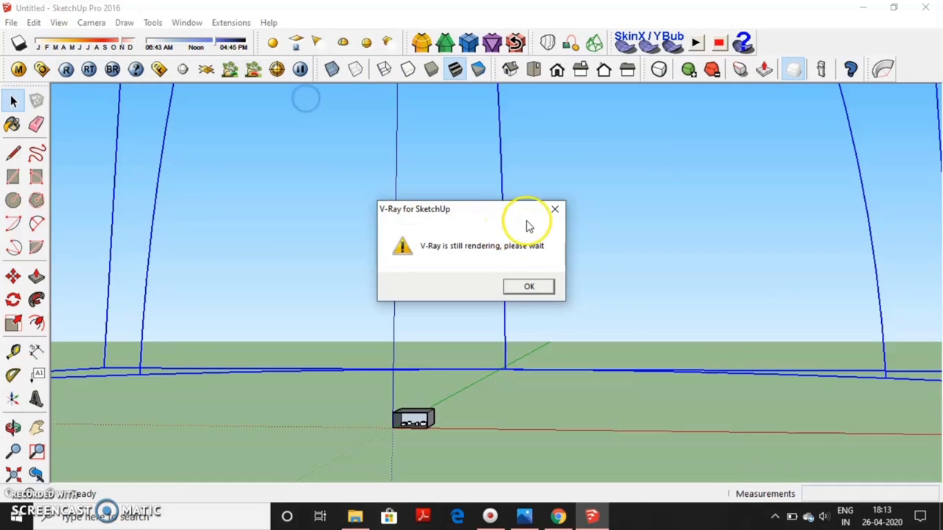
- Dismiss the still-rendering warning, browse more hdri sky images, then minimise Chrome
left_click(555, 211)
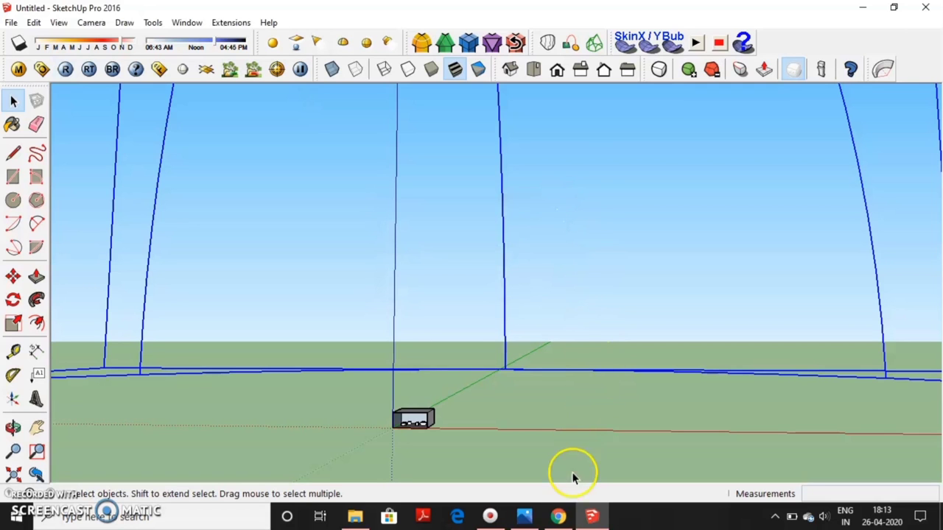
mouse_move(558, 516)
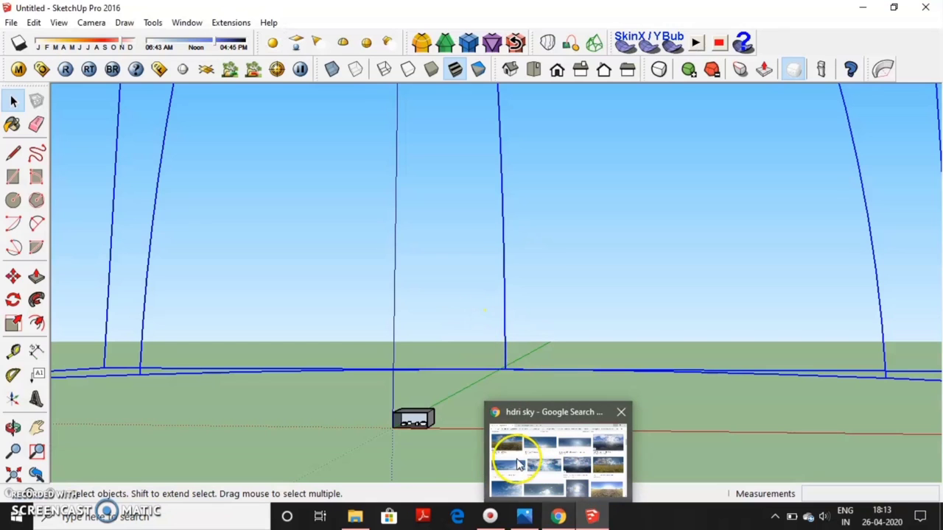
left_click(520, 464)
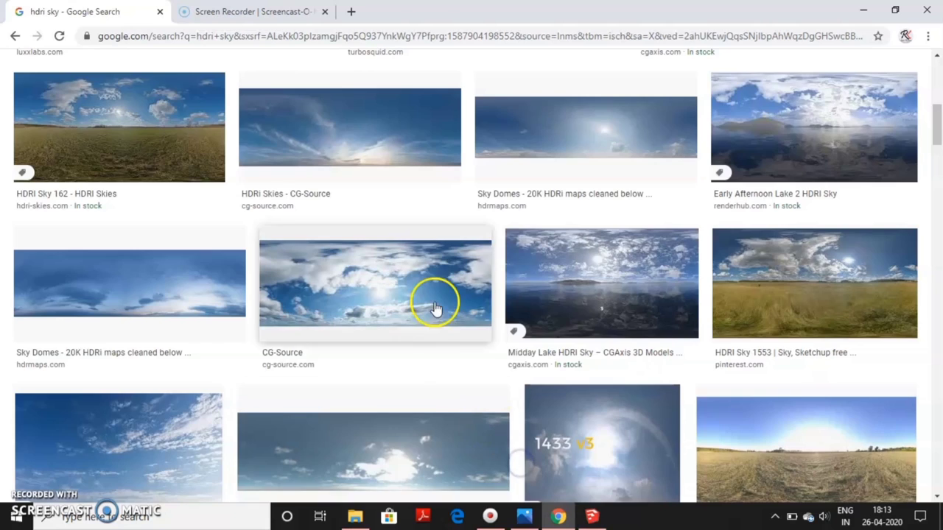
scroll(433, 307, "down", 3)
scroll(435, 309, "down", 3)
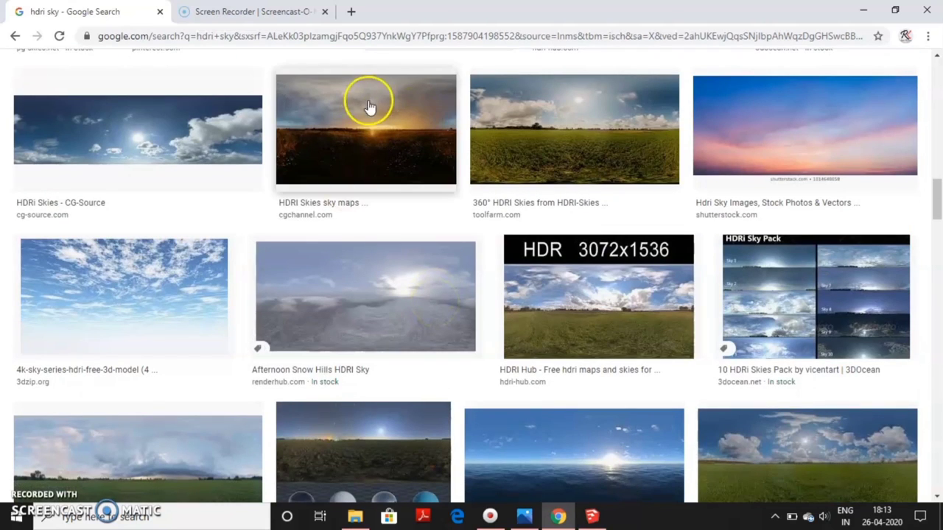
left_click(863, 11)
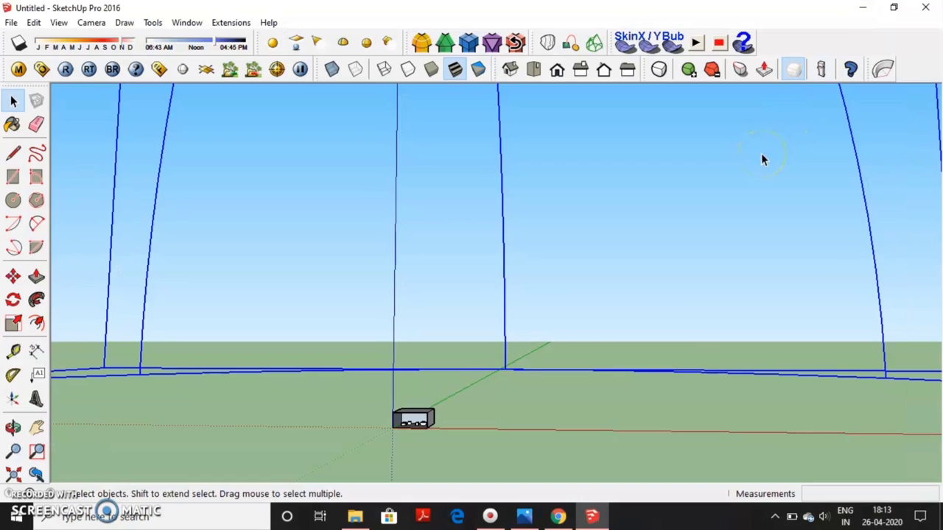